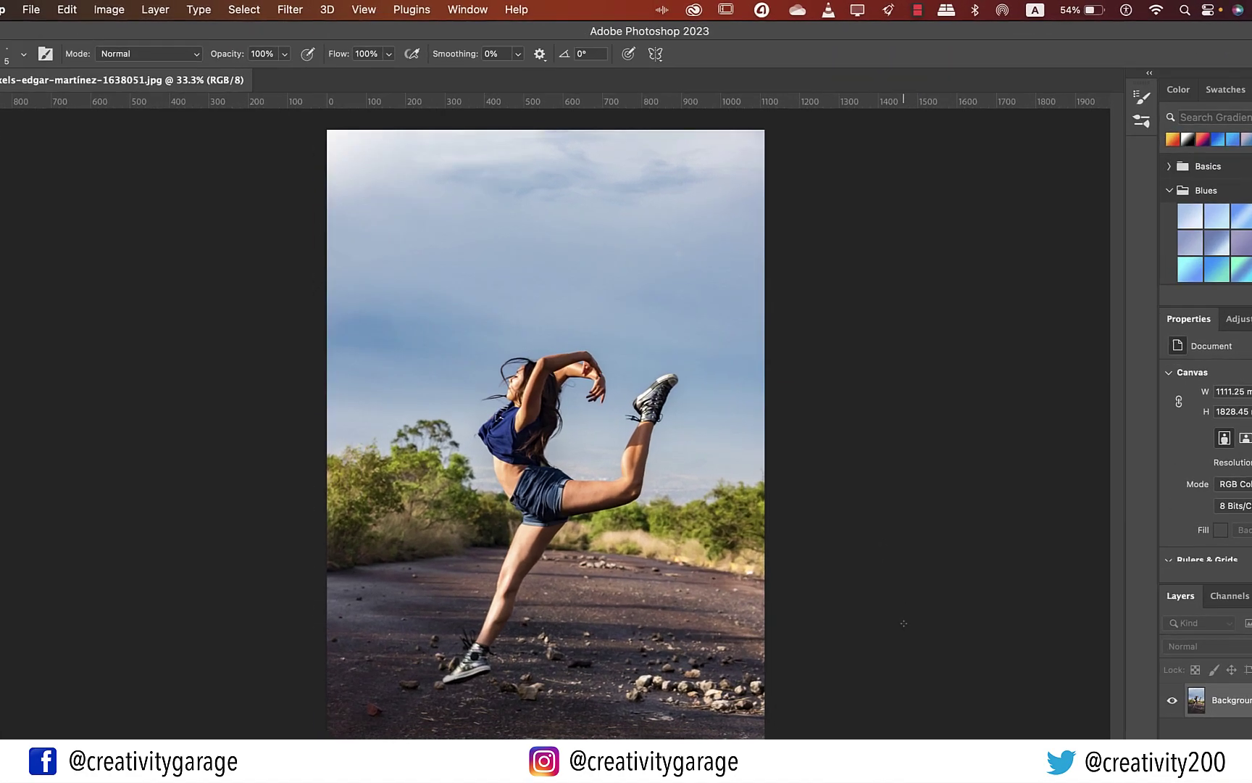
Select the dancer with Select > Subject, mask her out, and apply the mask into Layer 0.
click(285, 8)
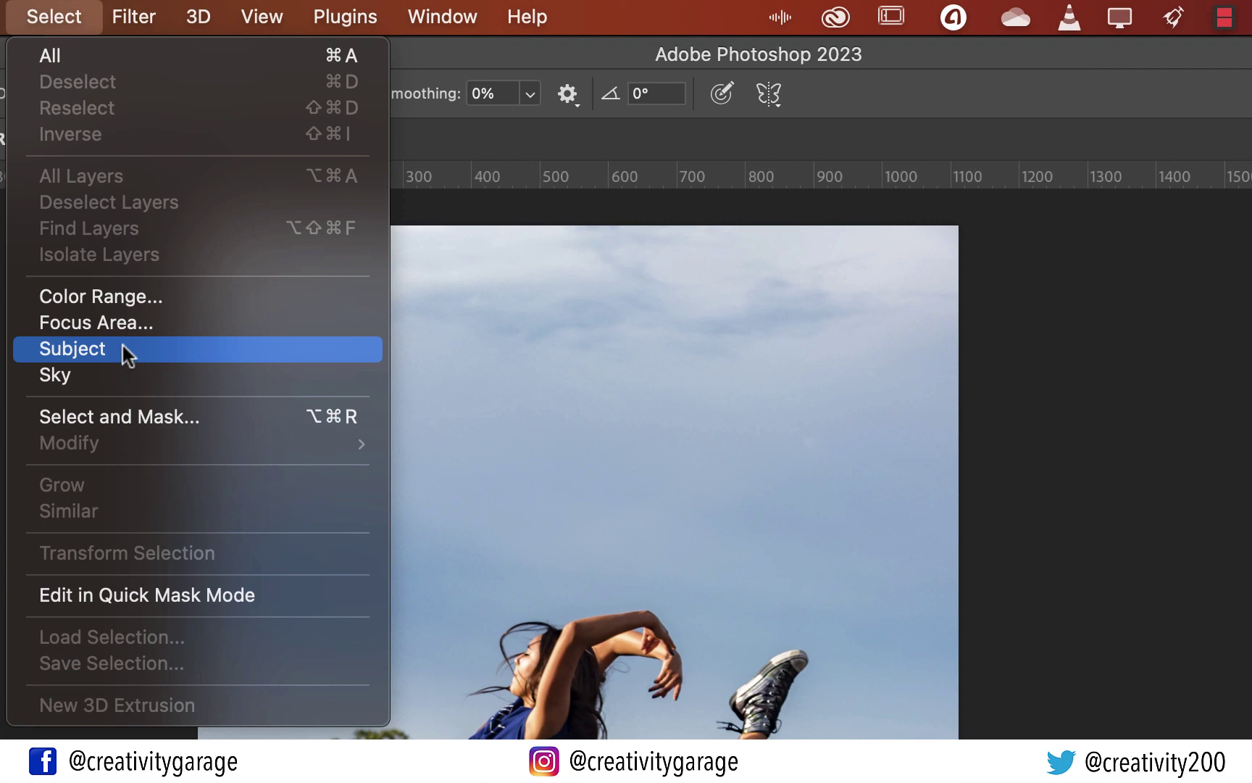
click(124, 347)
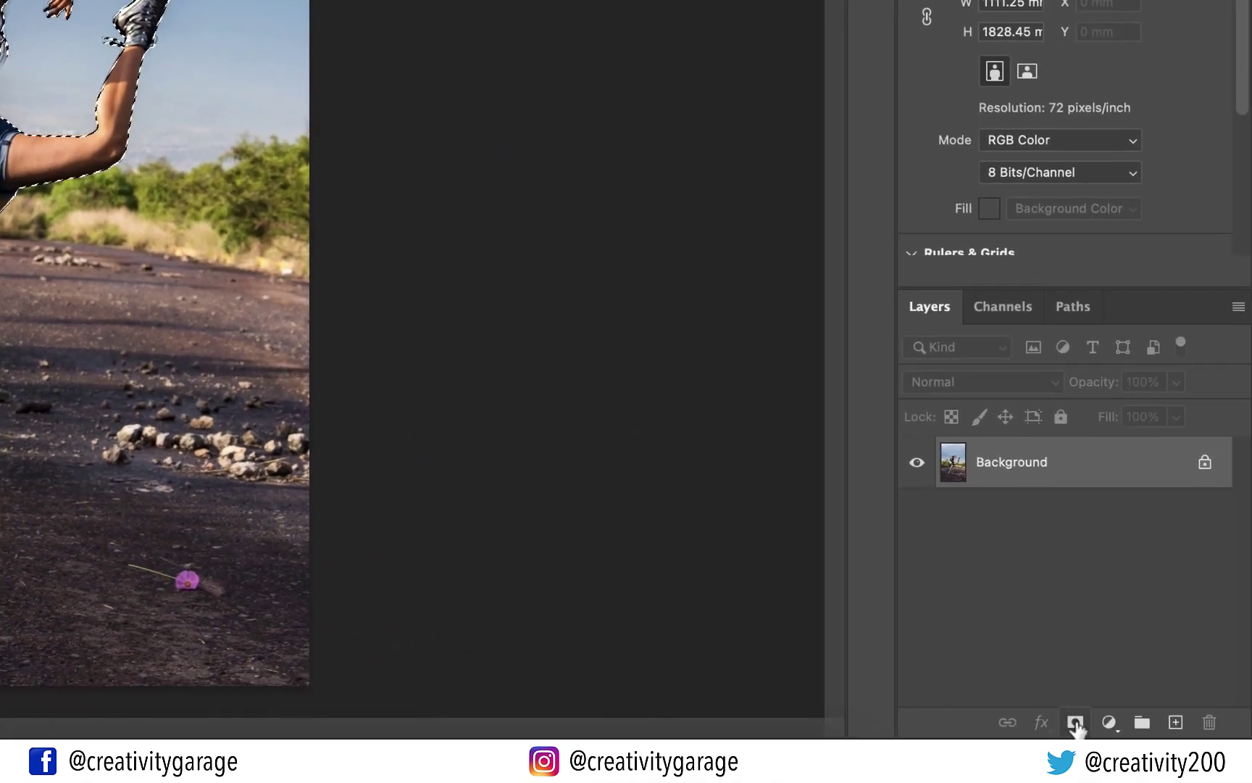
click(1075, 723)
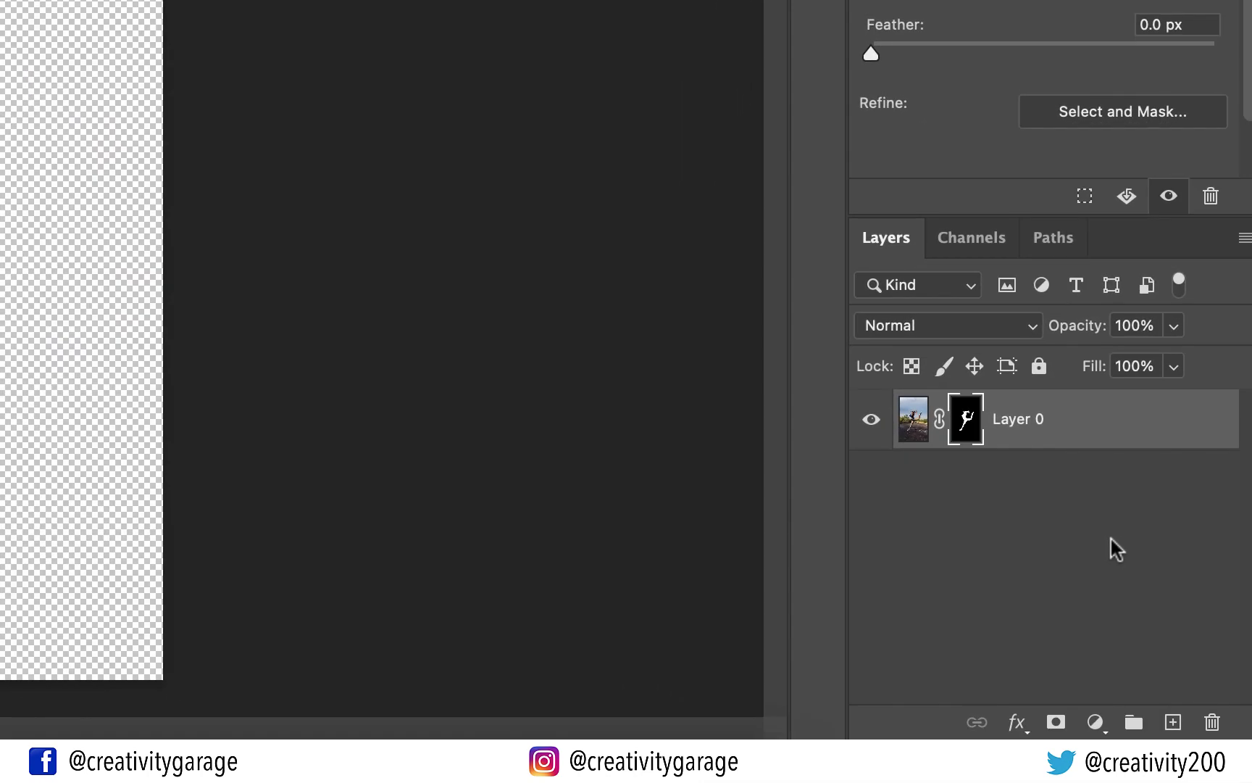
right_click(967, 412)
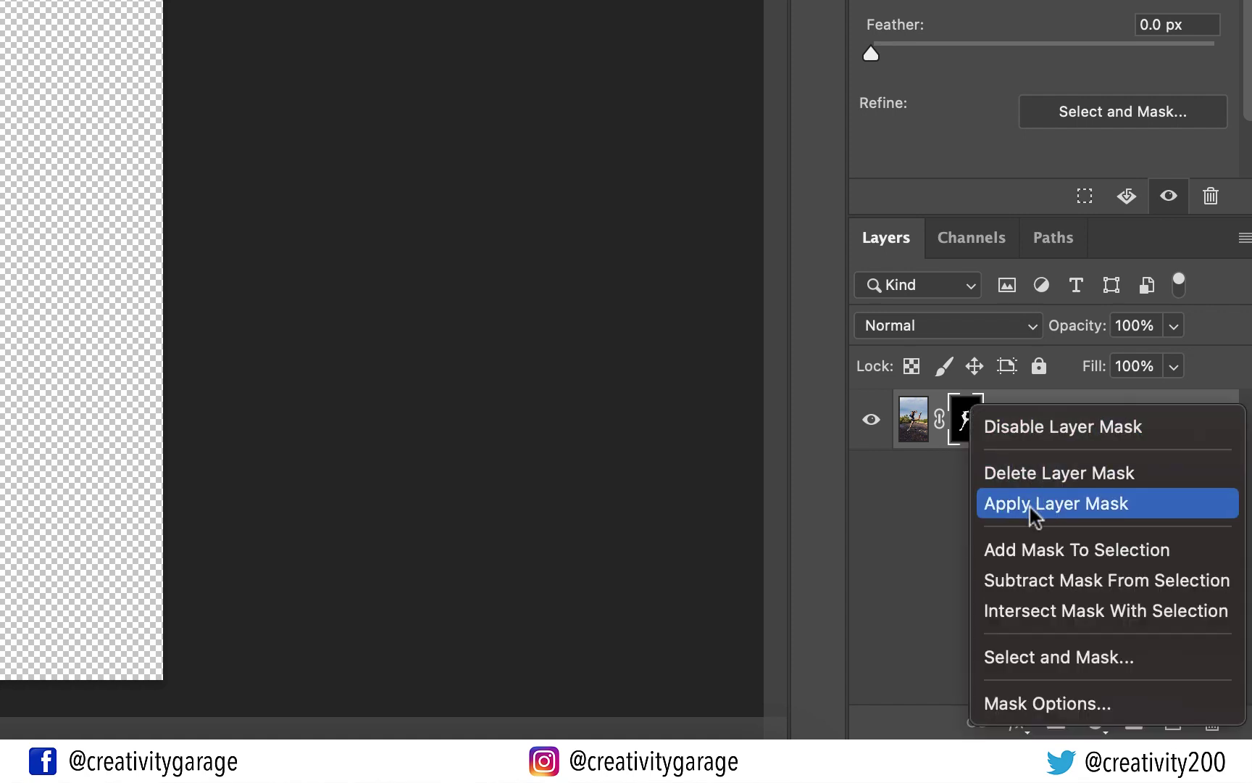
click(1078, 509)
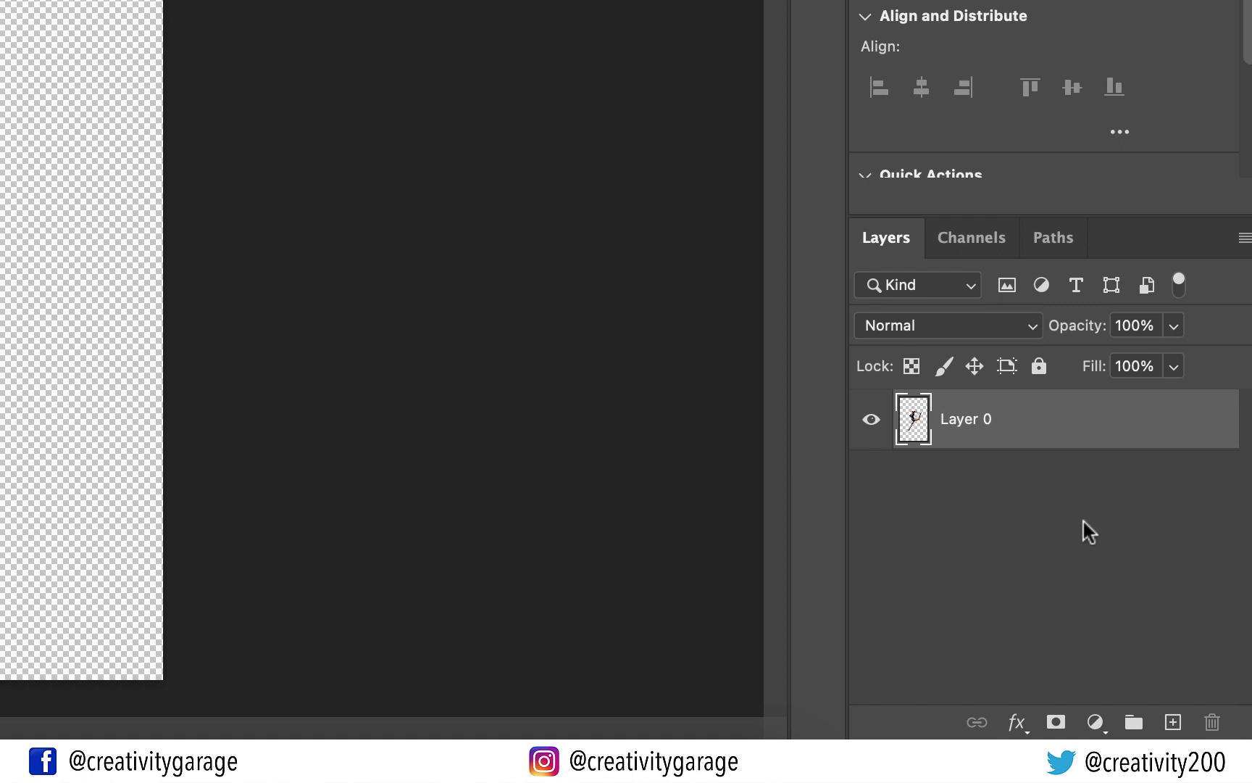
Deselect the dancer layer and add a Solid Color fill layer set to black (000000).
click(1082, 521)
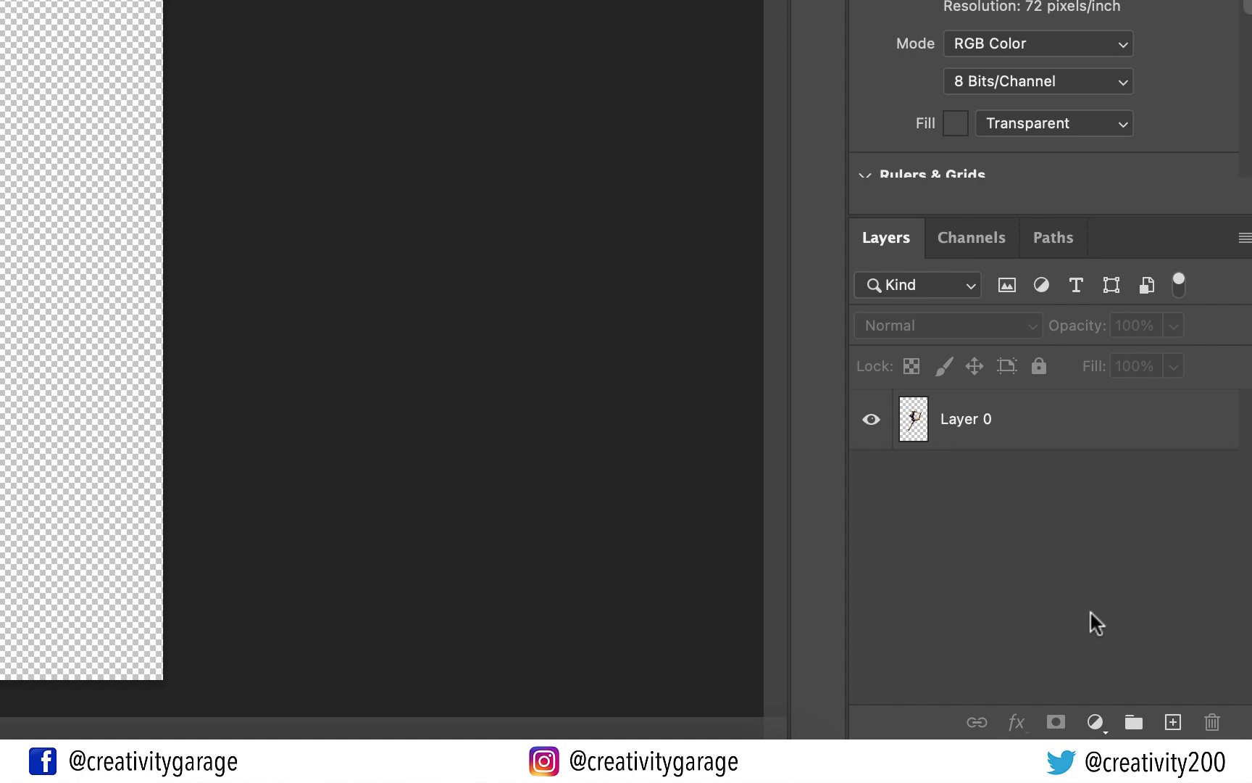
click(1098, 730)
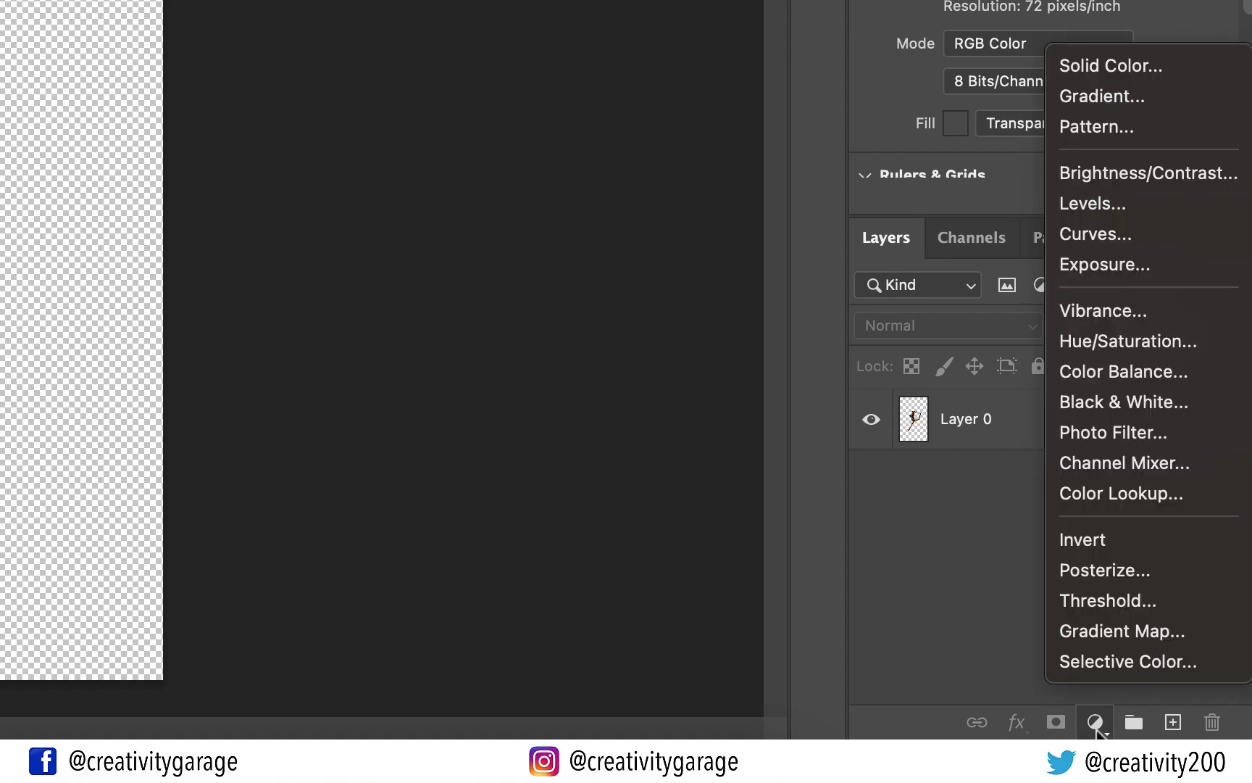
click(1085, 71)
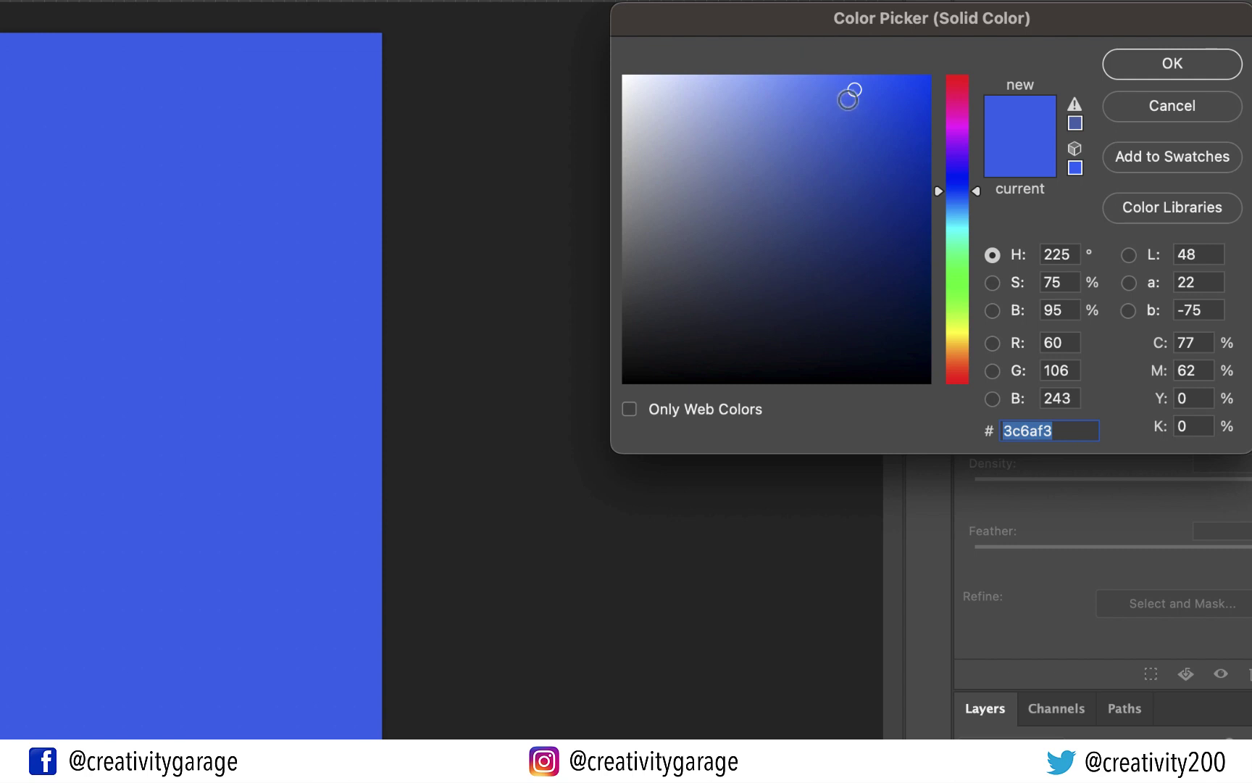
mouse_move(852, 92)
mouse_down()
mouse_move(827, 206)
mouse_move(676, 389)
mouse_move(611, 383)
mouse_up()
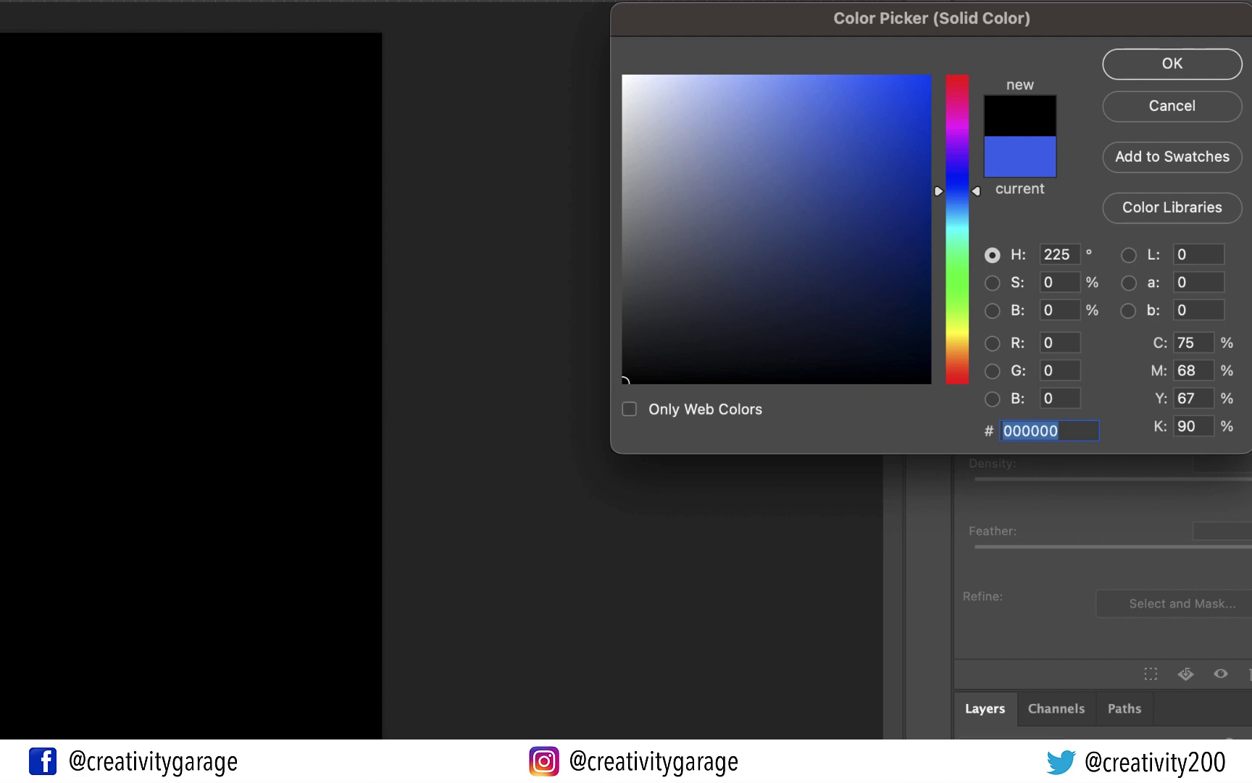
click(1180, 73)
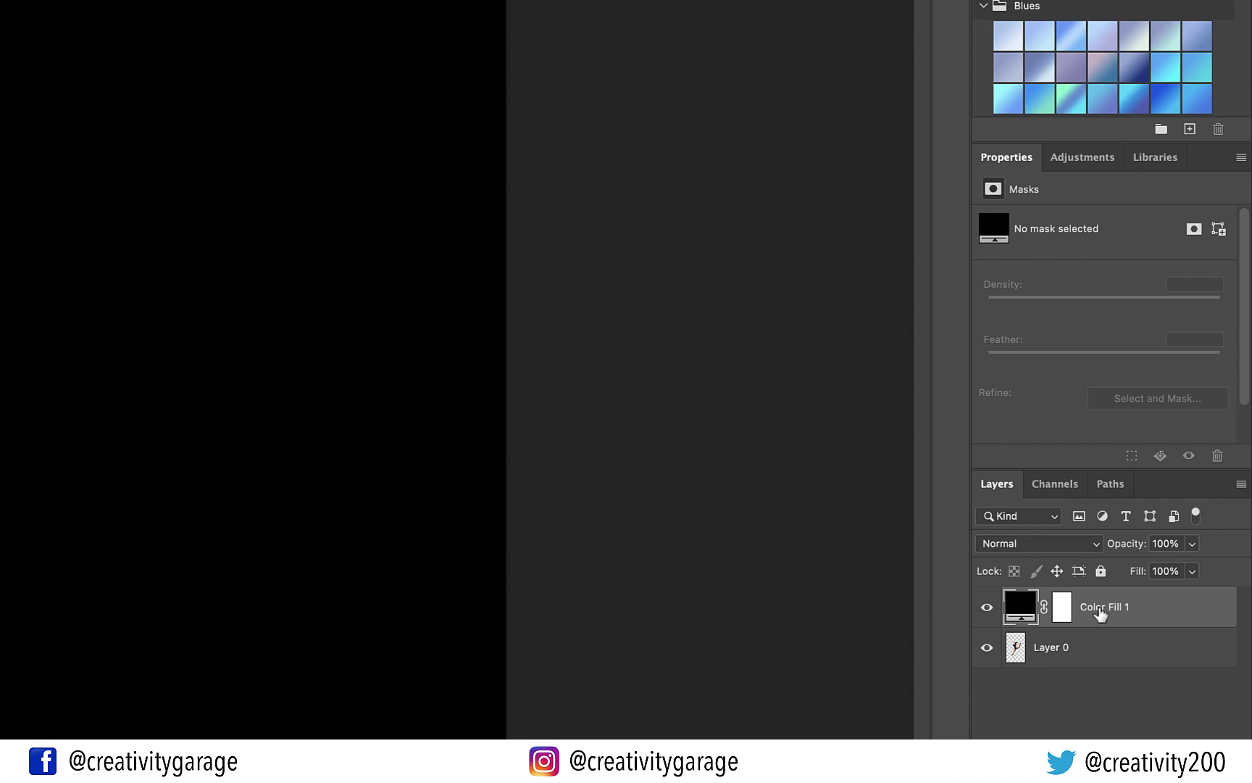
Move Color Fill 1 below Layer 0, then desaturate the dancer to black and white.
drag(1100, 614, 1098, 682)
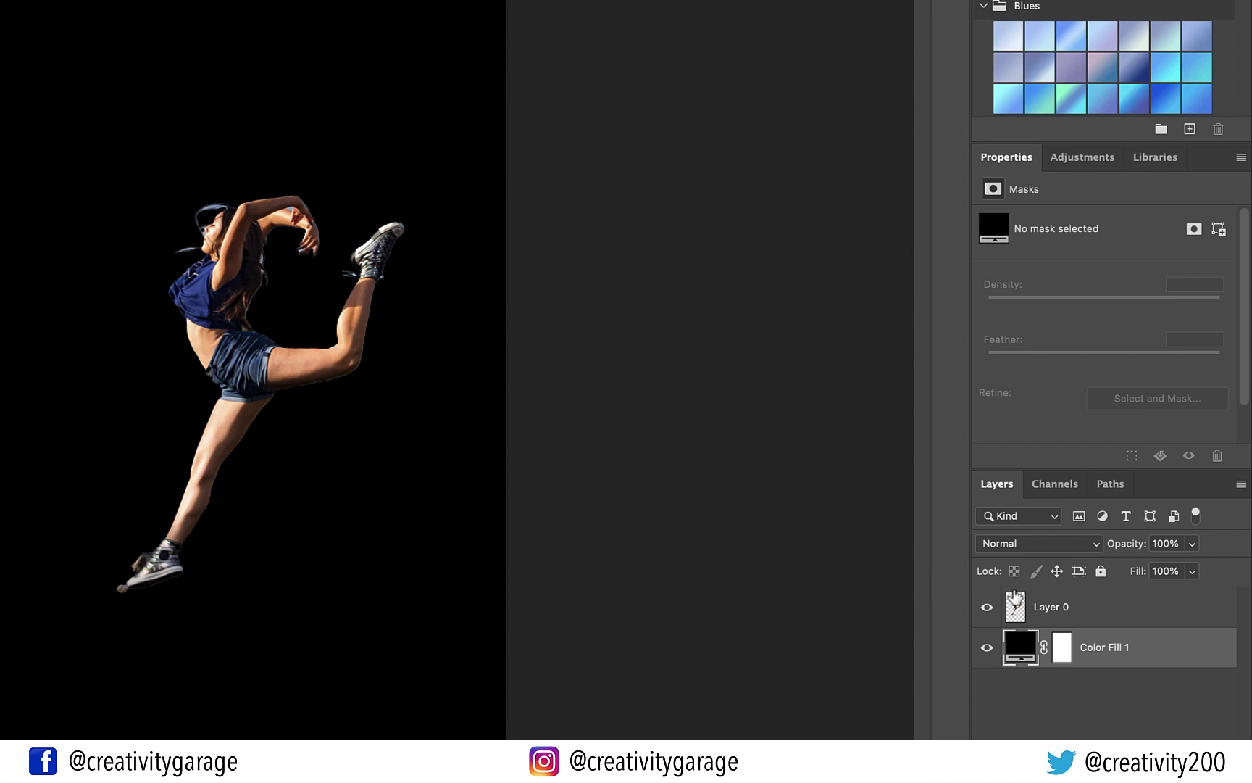
click(1059, 608)
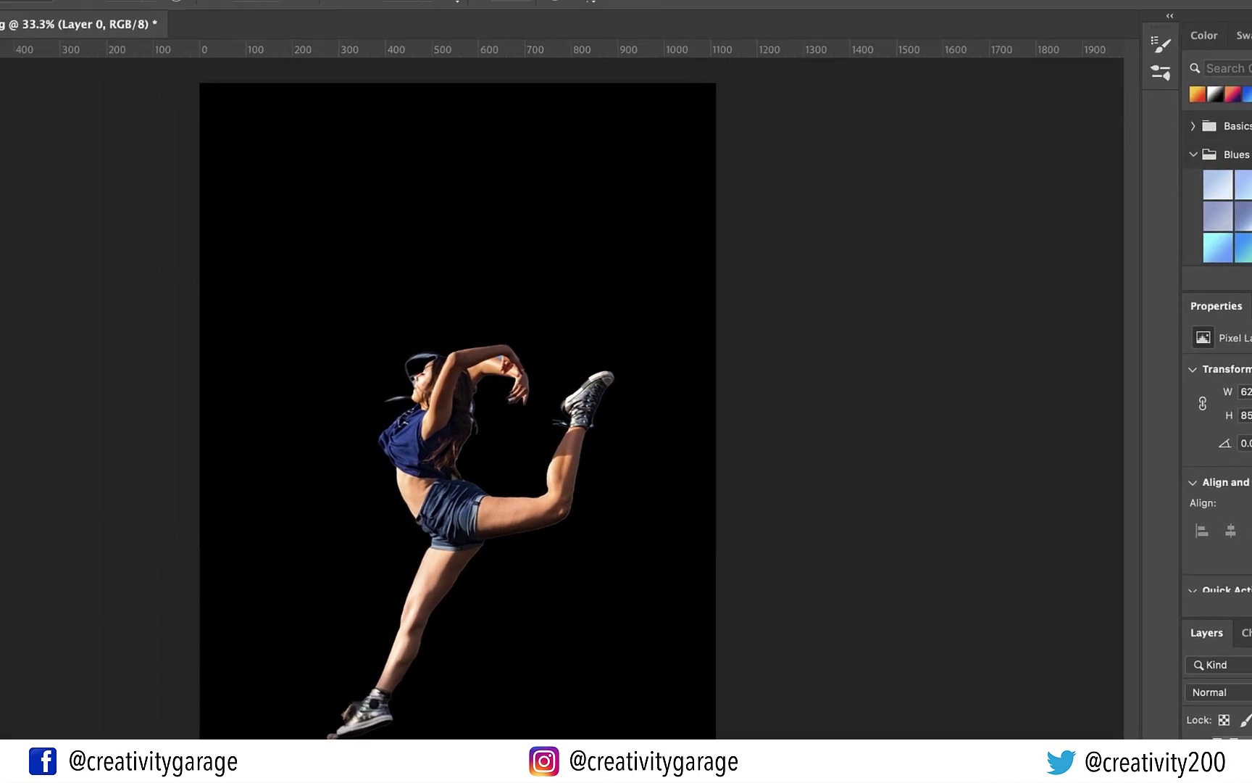
click(0, 0)
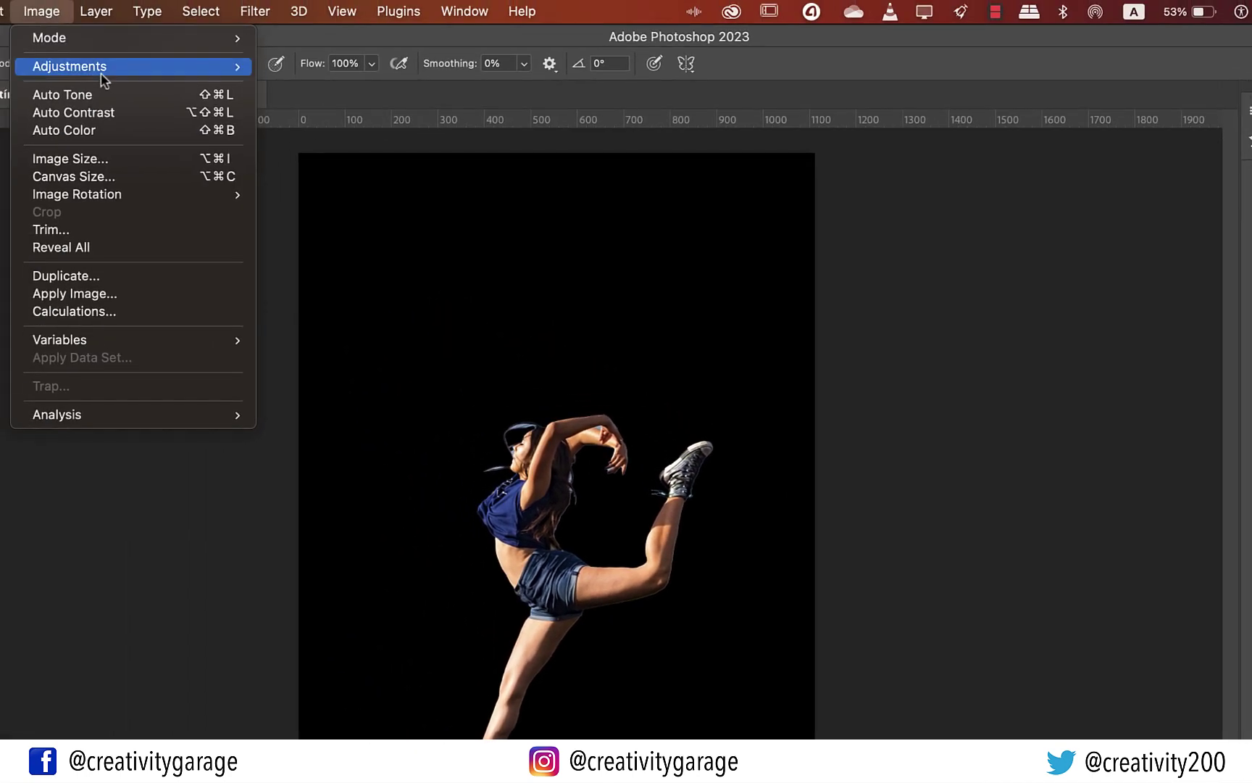
mouse_move(107, 67)
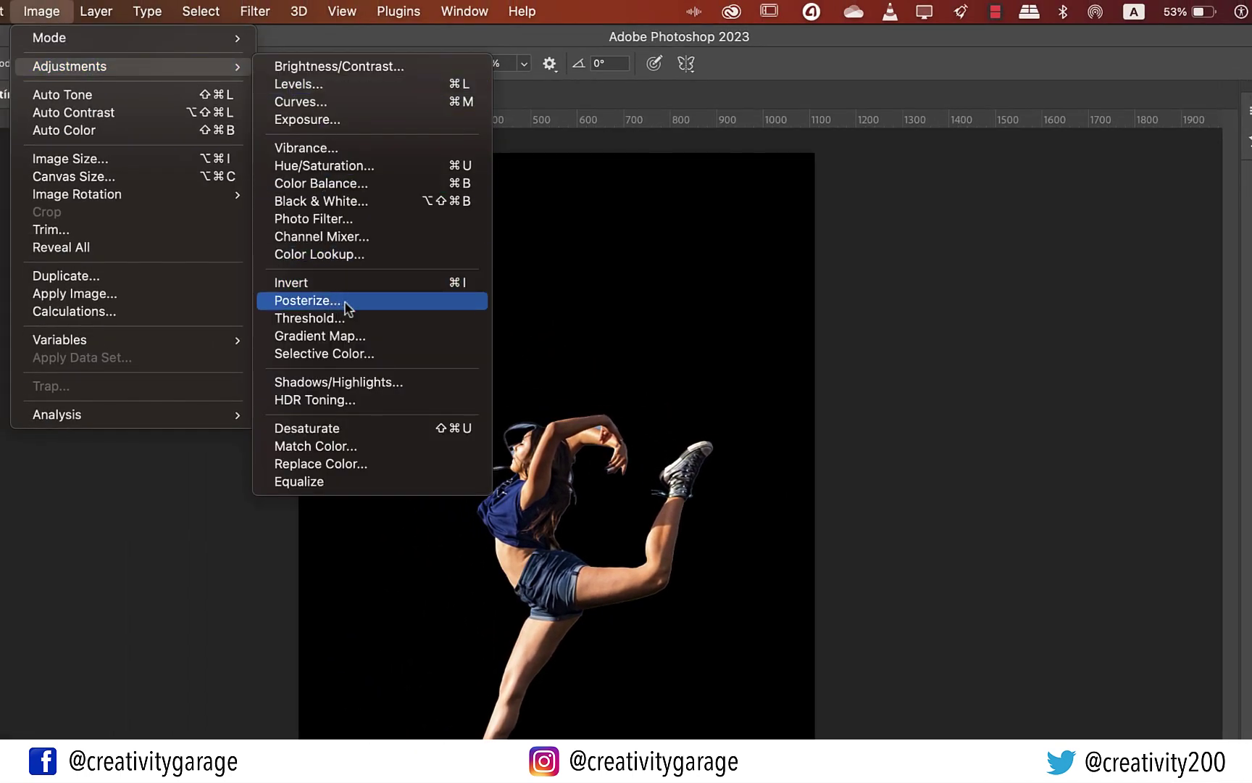
click(329, 429)
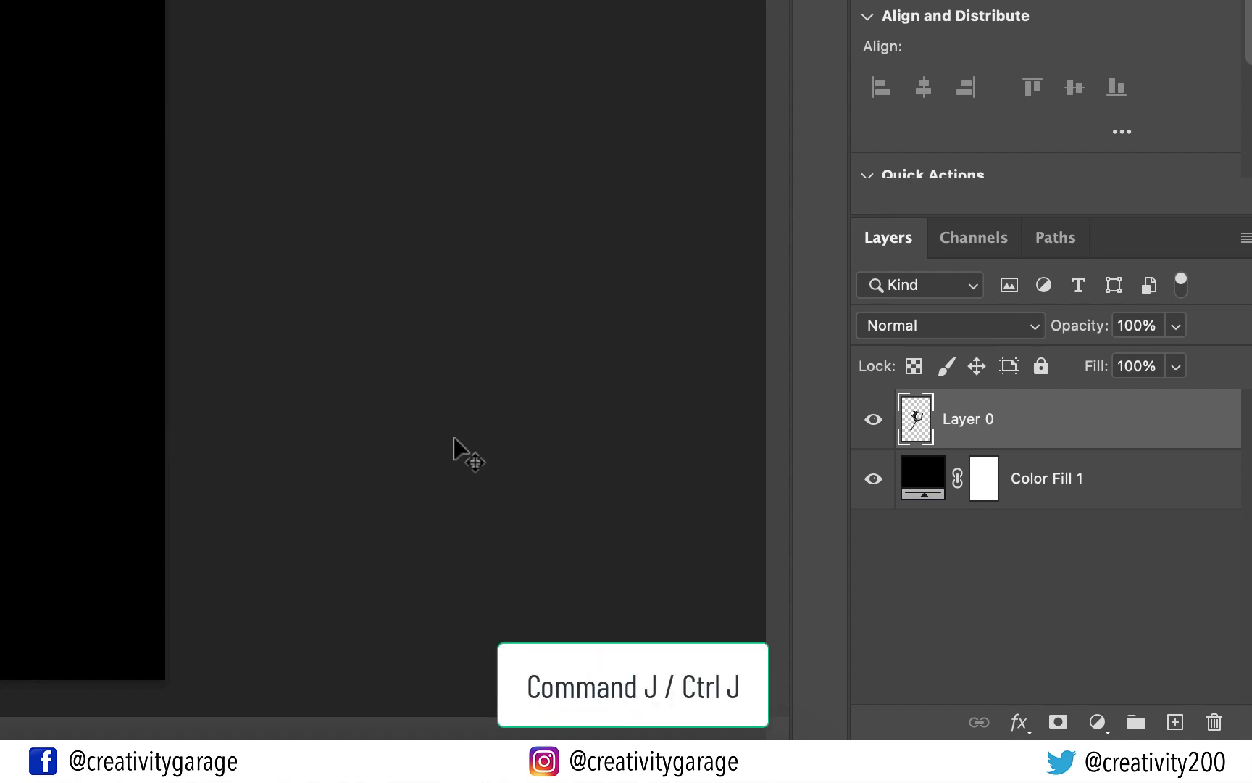
Duplicate Layer 0 and set the copy's blend mode to Difference.
key(super+j)
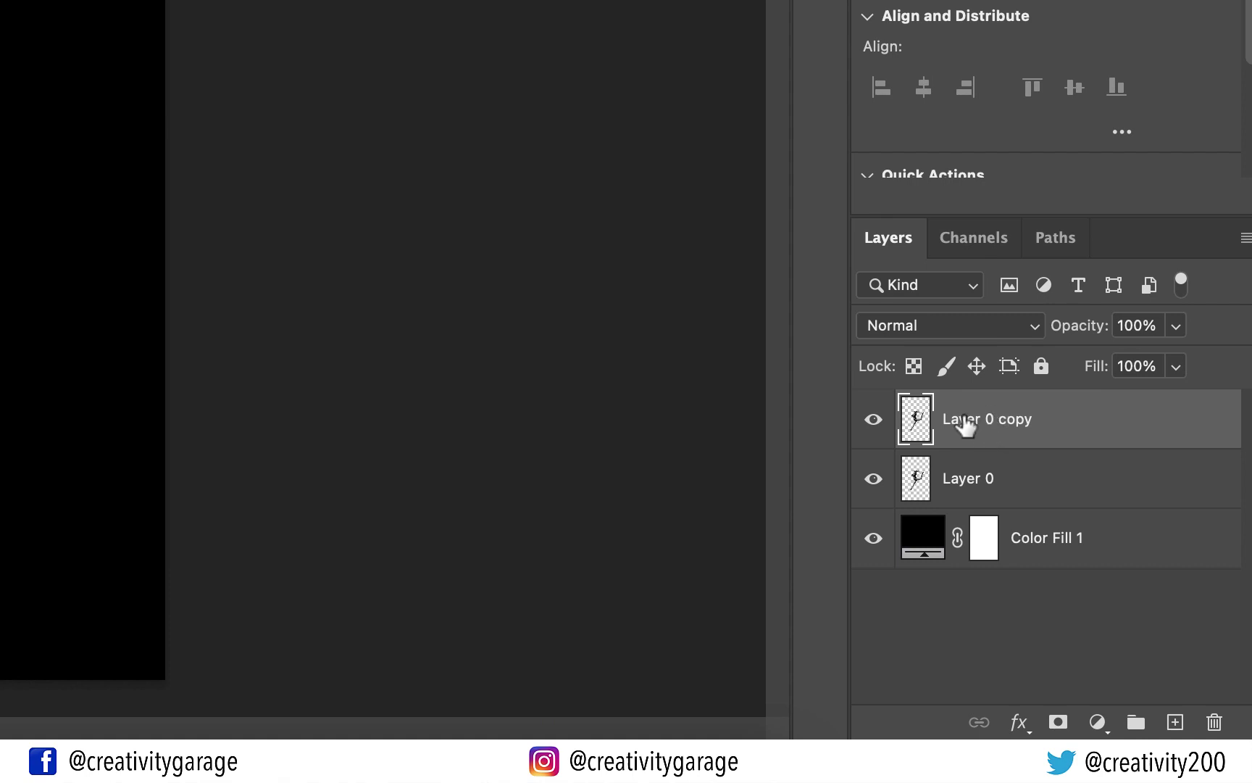
click(1036, 327)
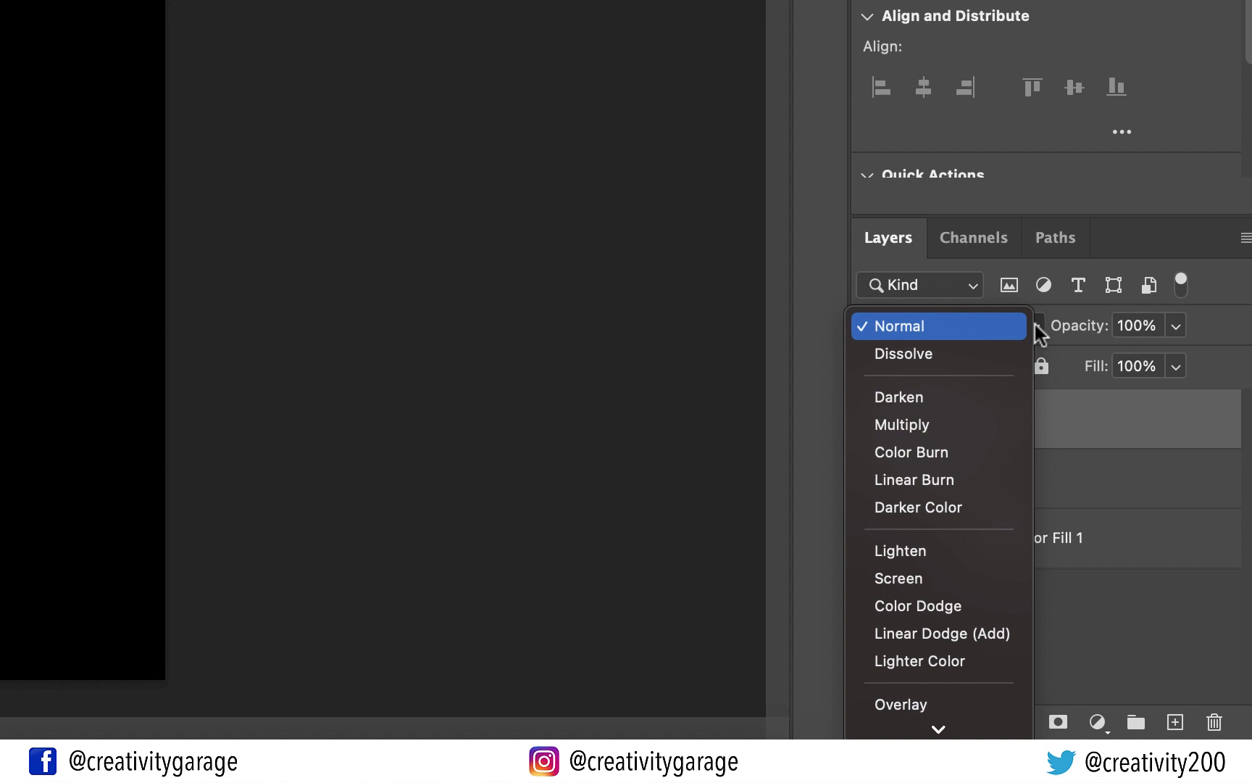
scroll(950, 461, down, 5)
scroll(945, 522, down, 2)
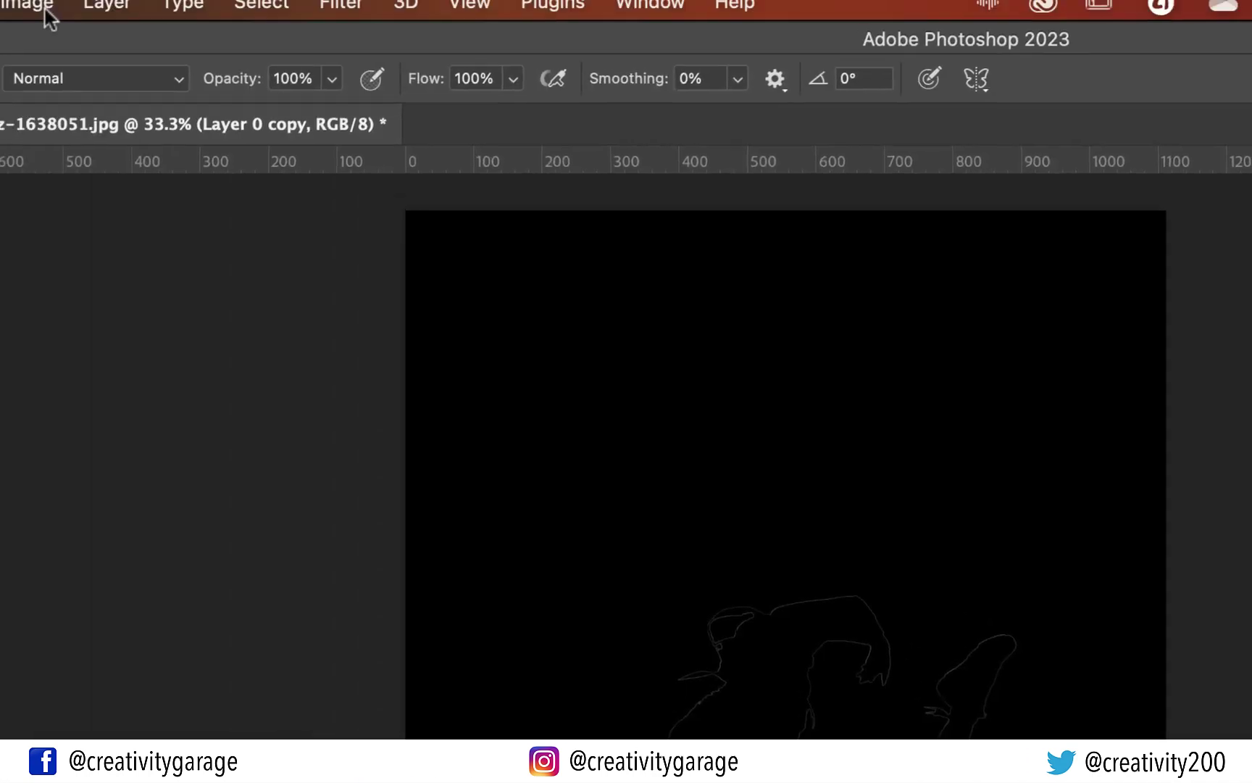
Apply Image > Adjustments > Invert to Layer 0 copy for a chrome-like dancer.
click(63, 20)
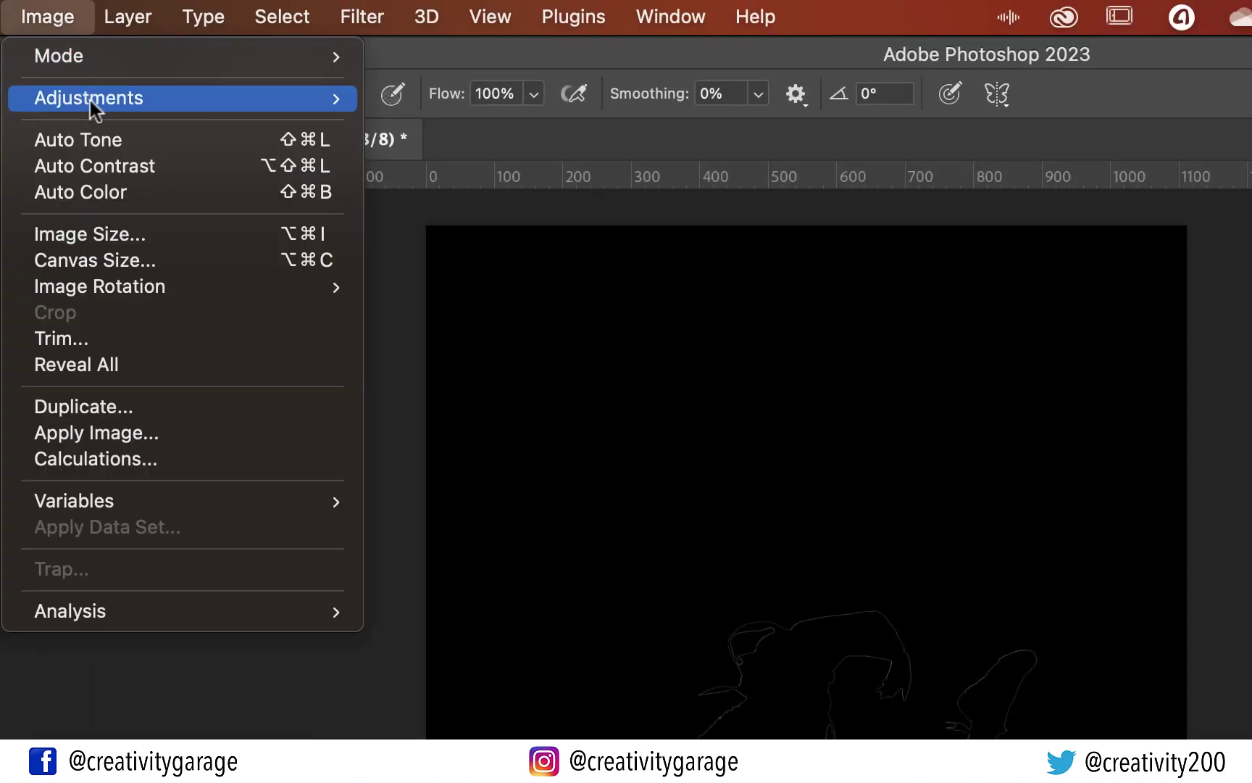
mouse_move(91, 105)
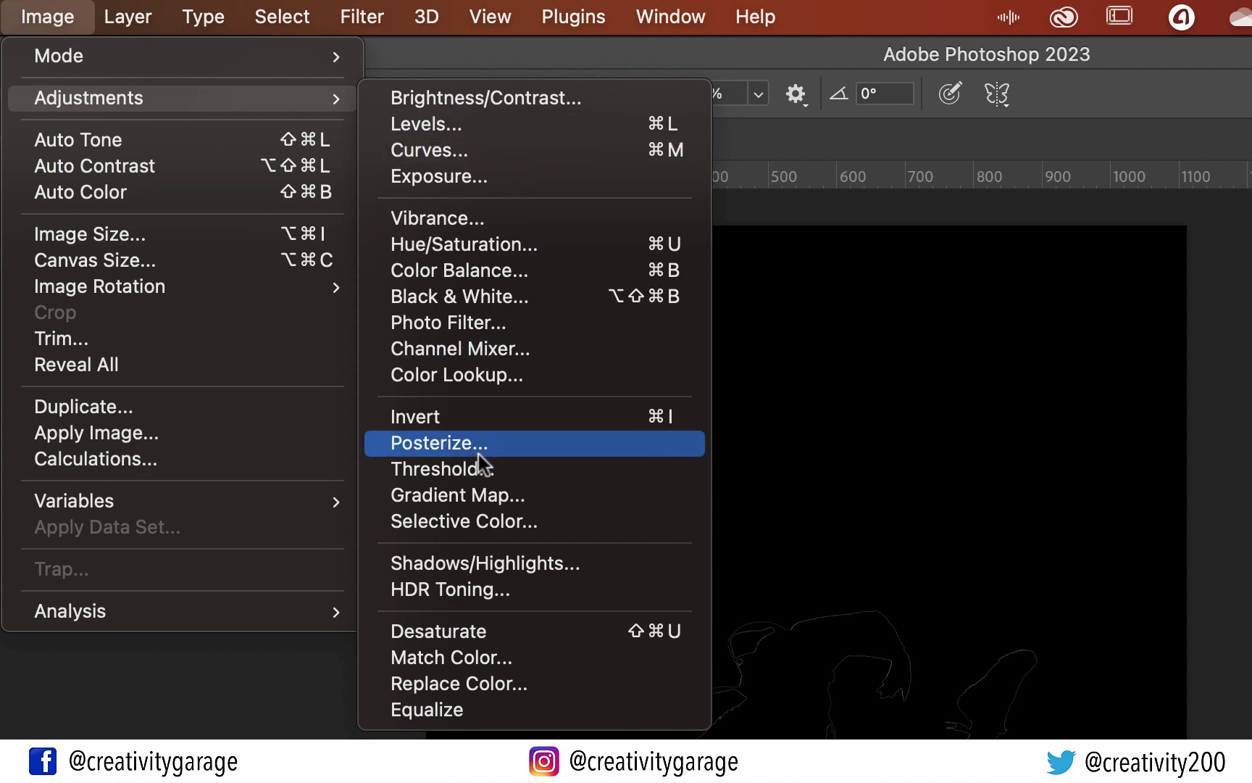
click(449, 423)
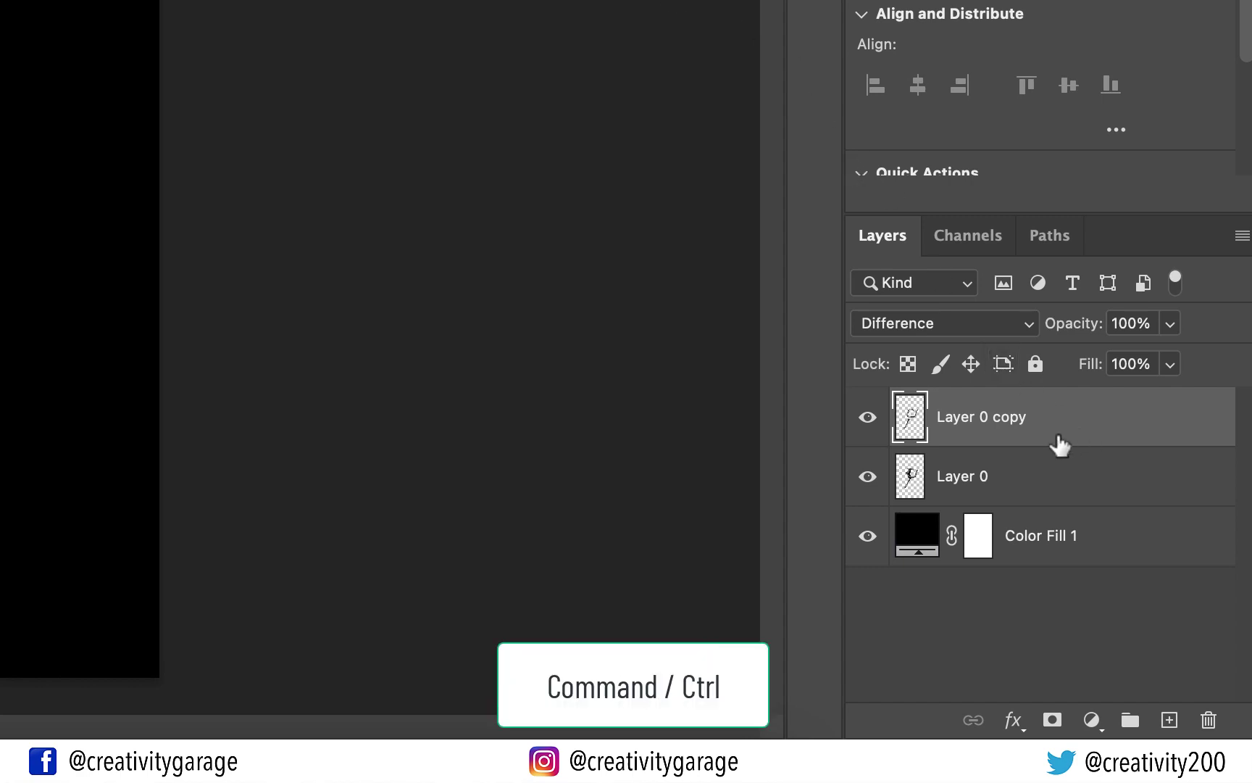
Select Layer 0 and Layer 0 copy together and merge them with Merge Layers.
super+click(1030, 481)
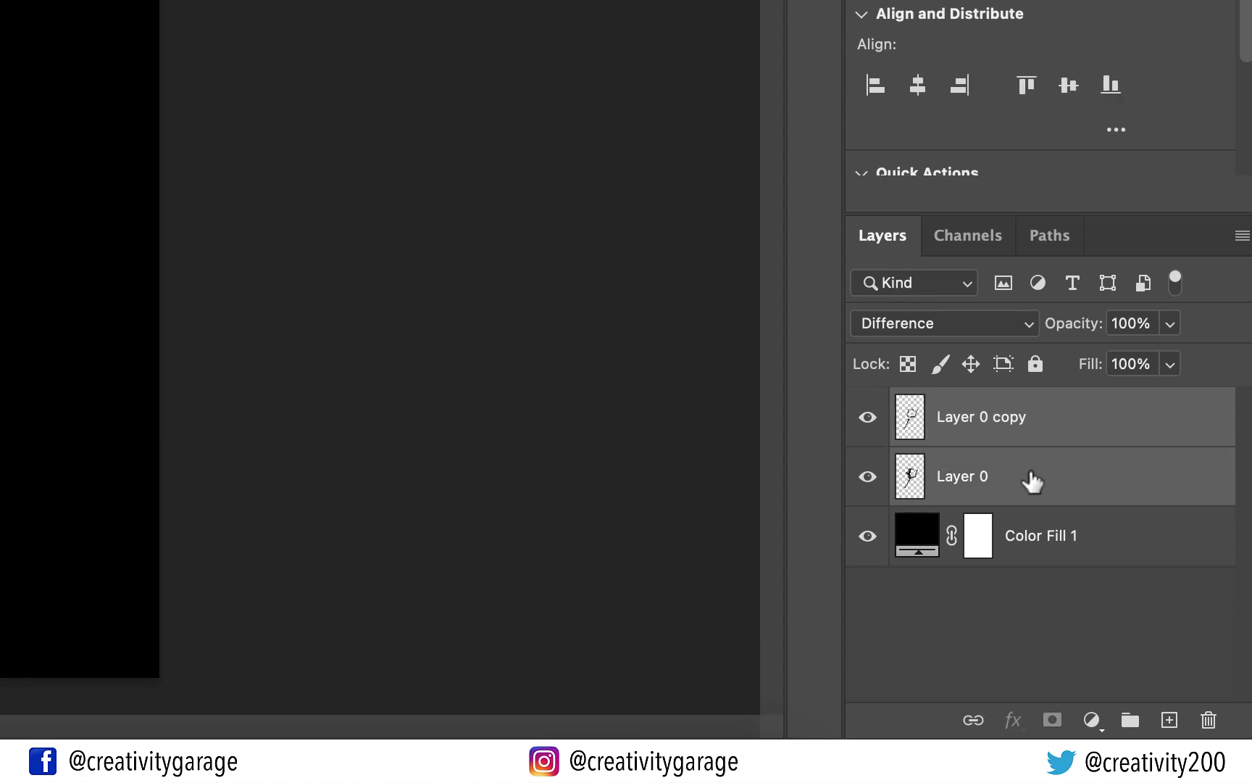
right_click(1031, 482)
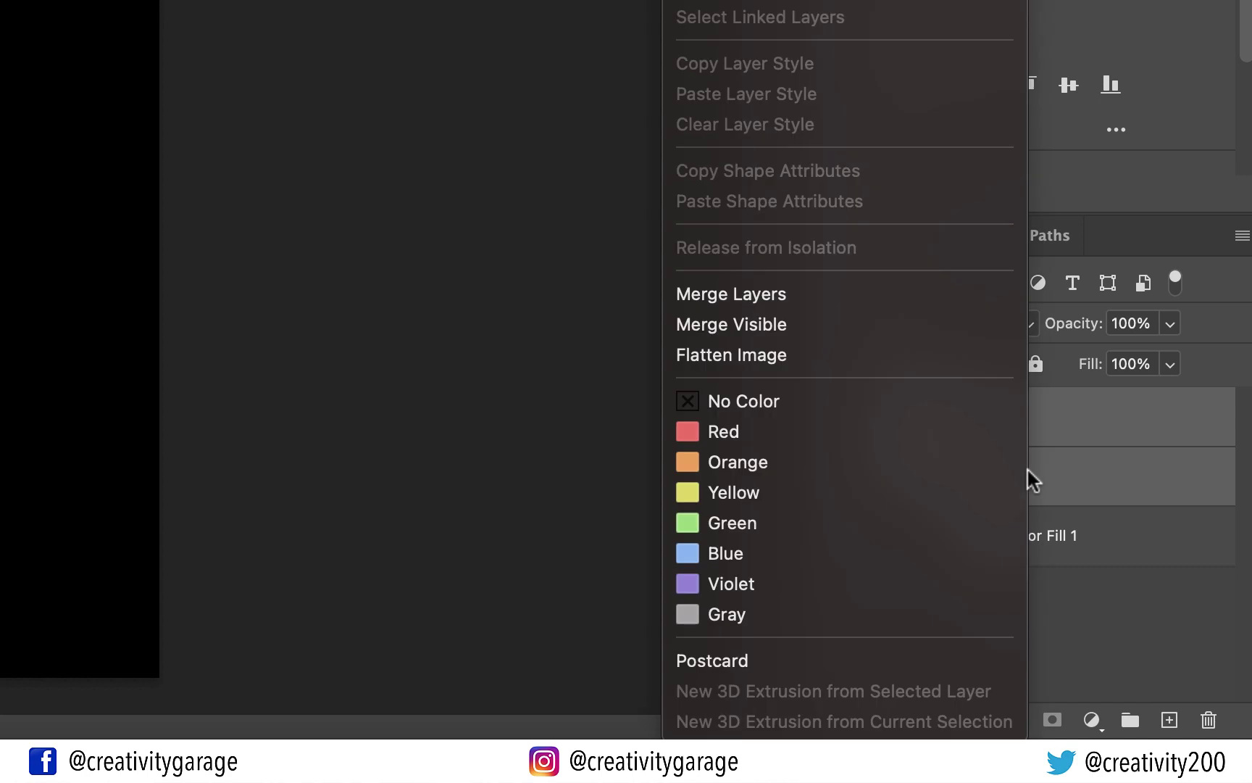
click(759, 298)
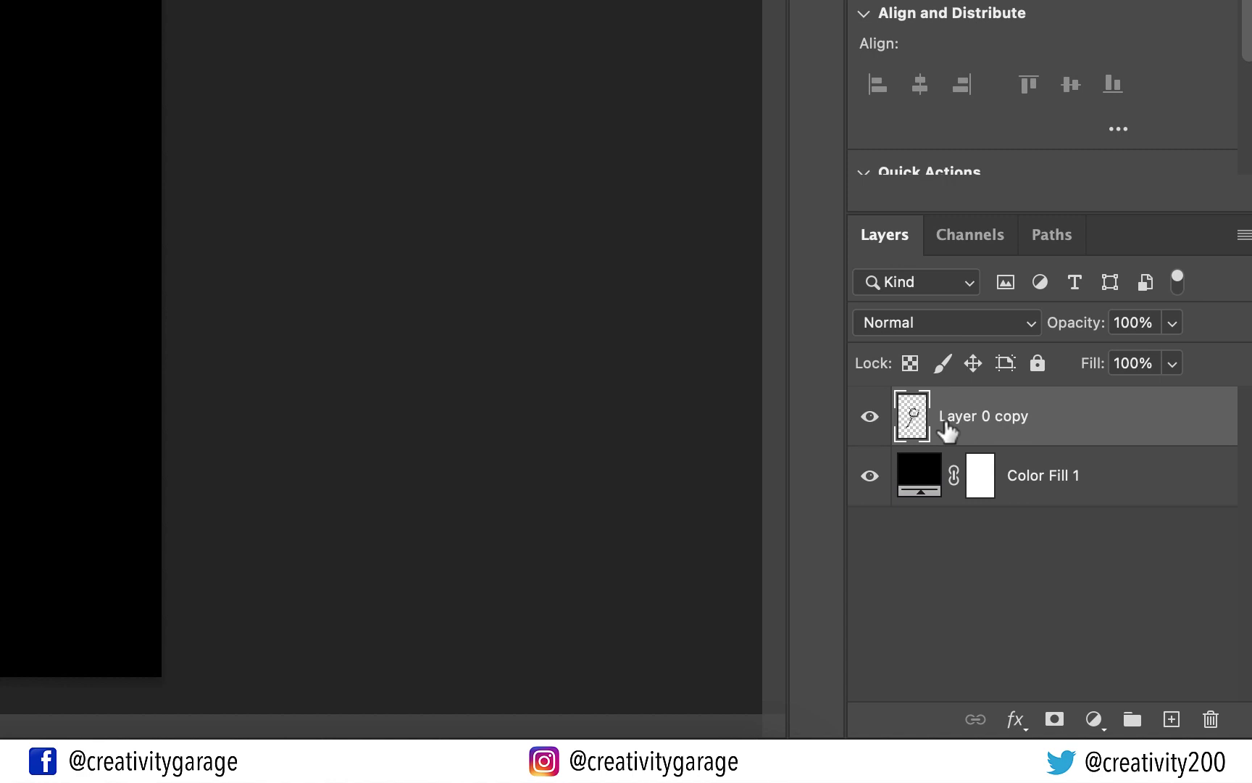
Add a Gradient Map adjustment layer above Layer 0 copy.
click(1093, 719)
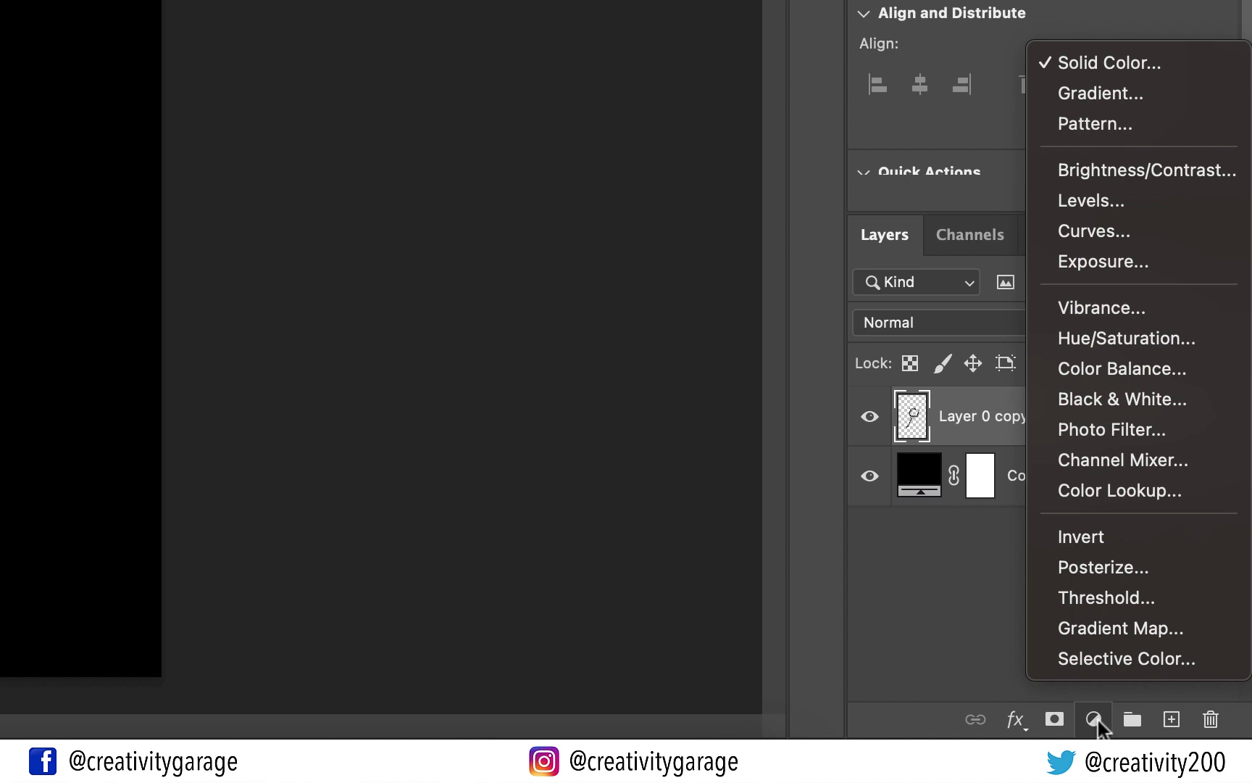
click(1119, 627)
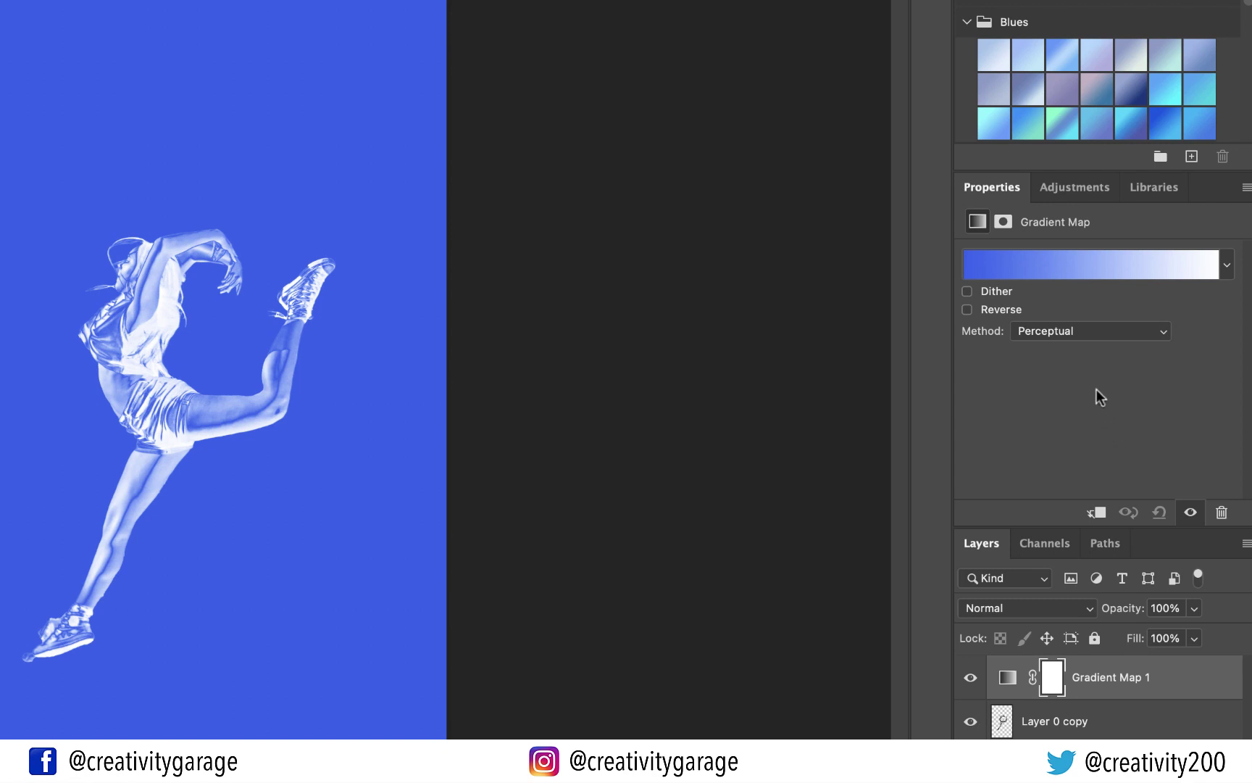
In the Gradient Editor, load the Orange_05 preset from the Oranges folder.
click(1116, 265)
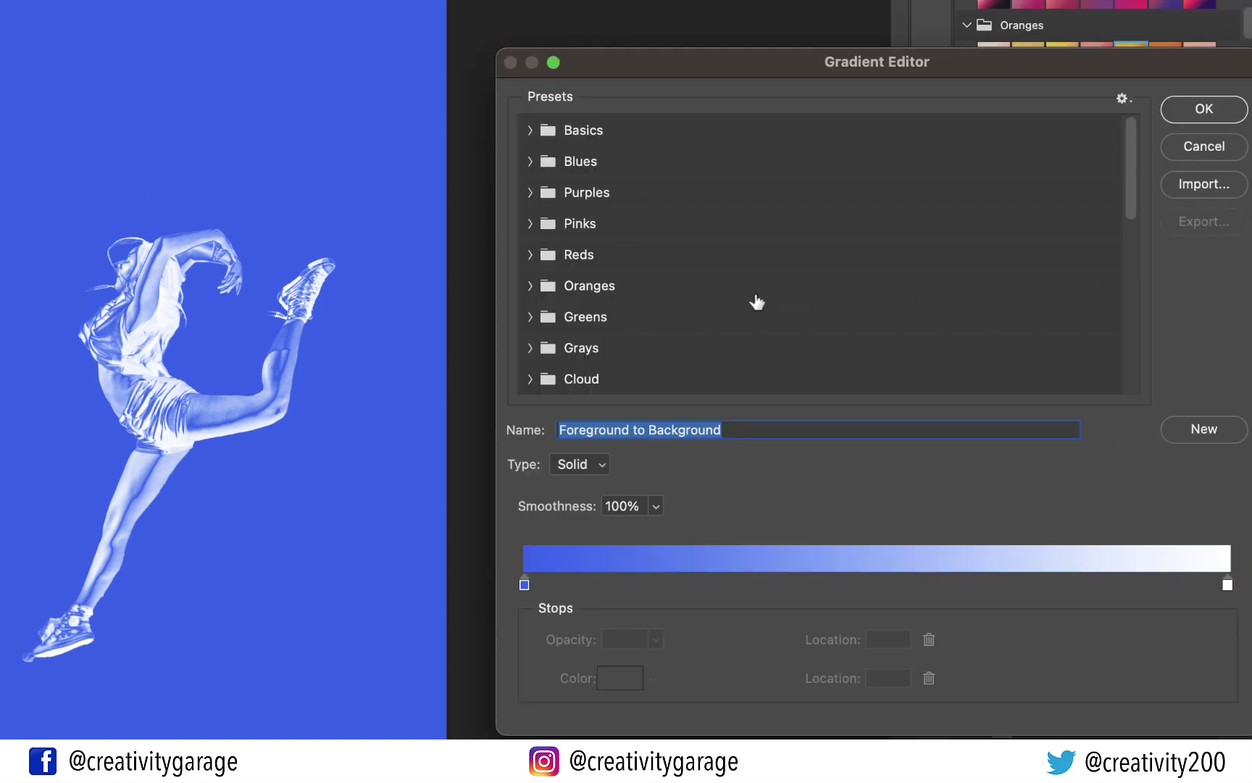
scroll(757, 302, down, 3)
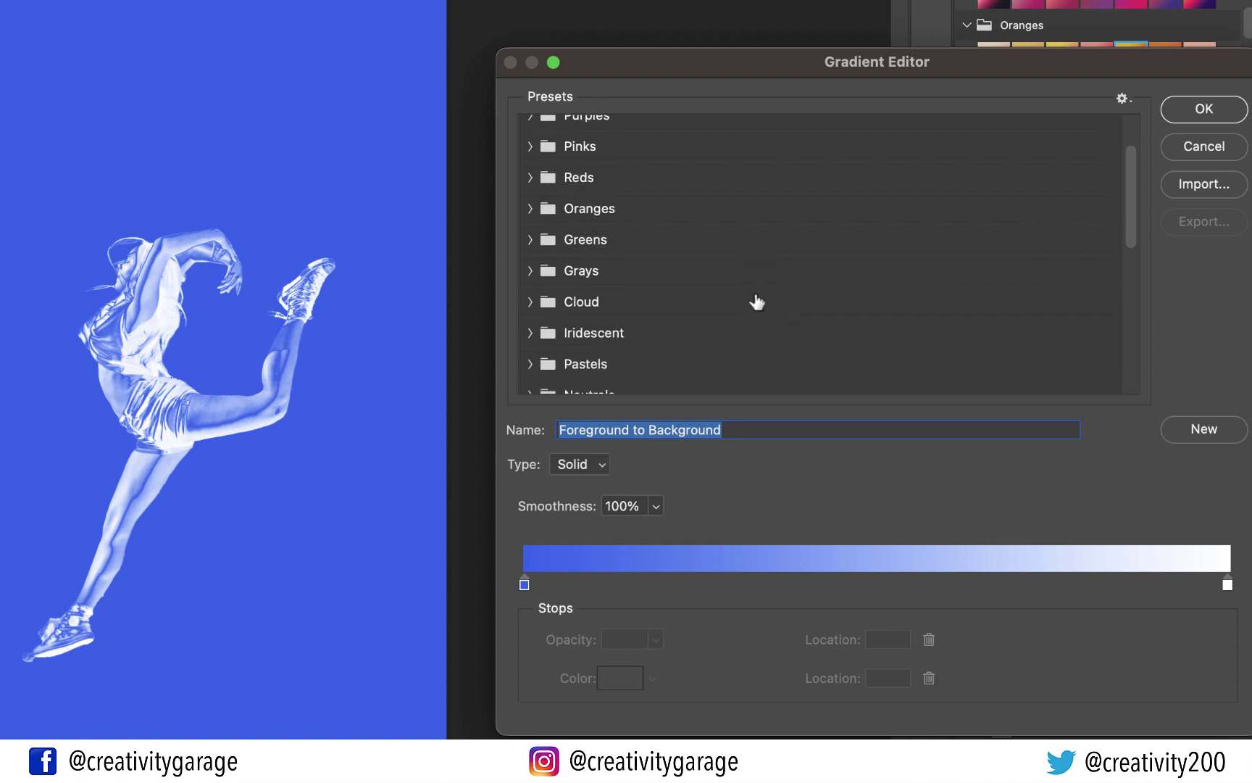
scroll(757, 301, down, 6)
scroll(757, 301, up, 5)
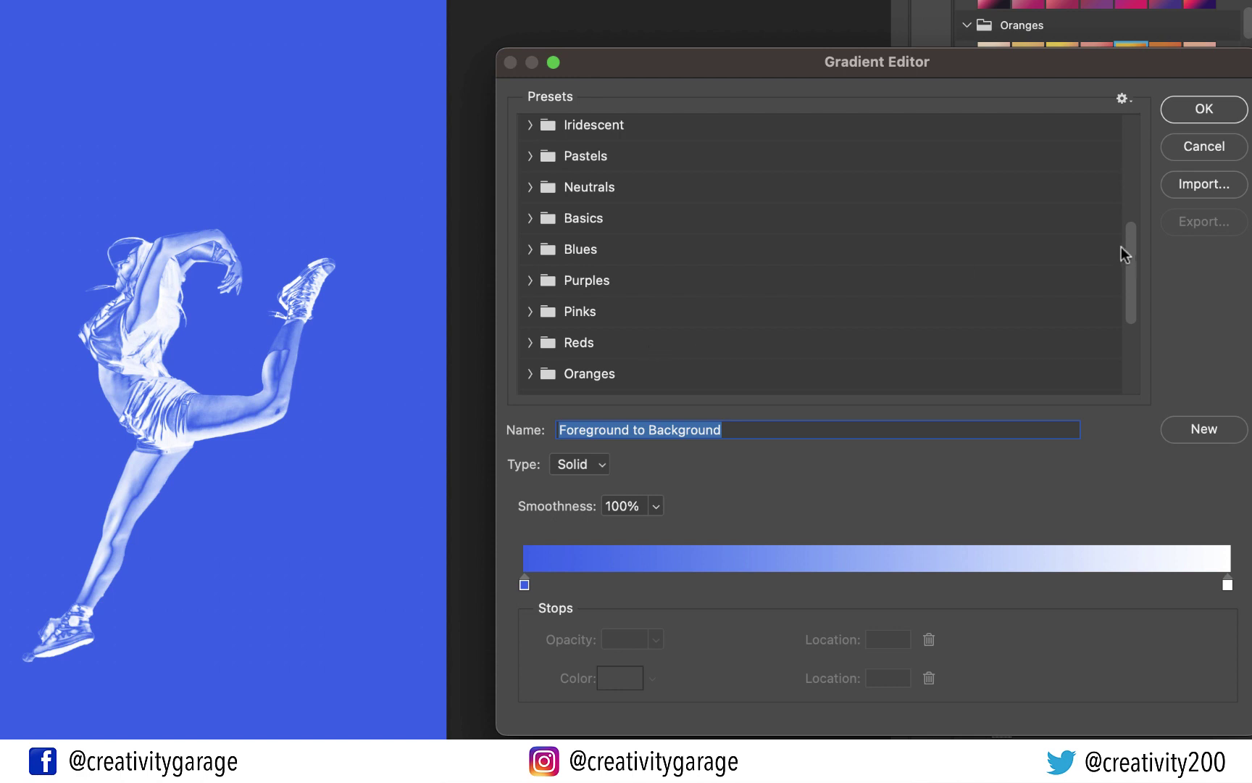
drag(1134, 260, 1064, 340)
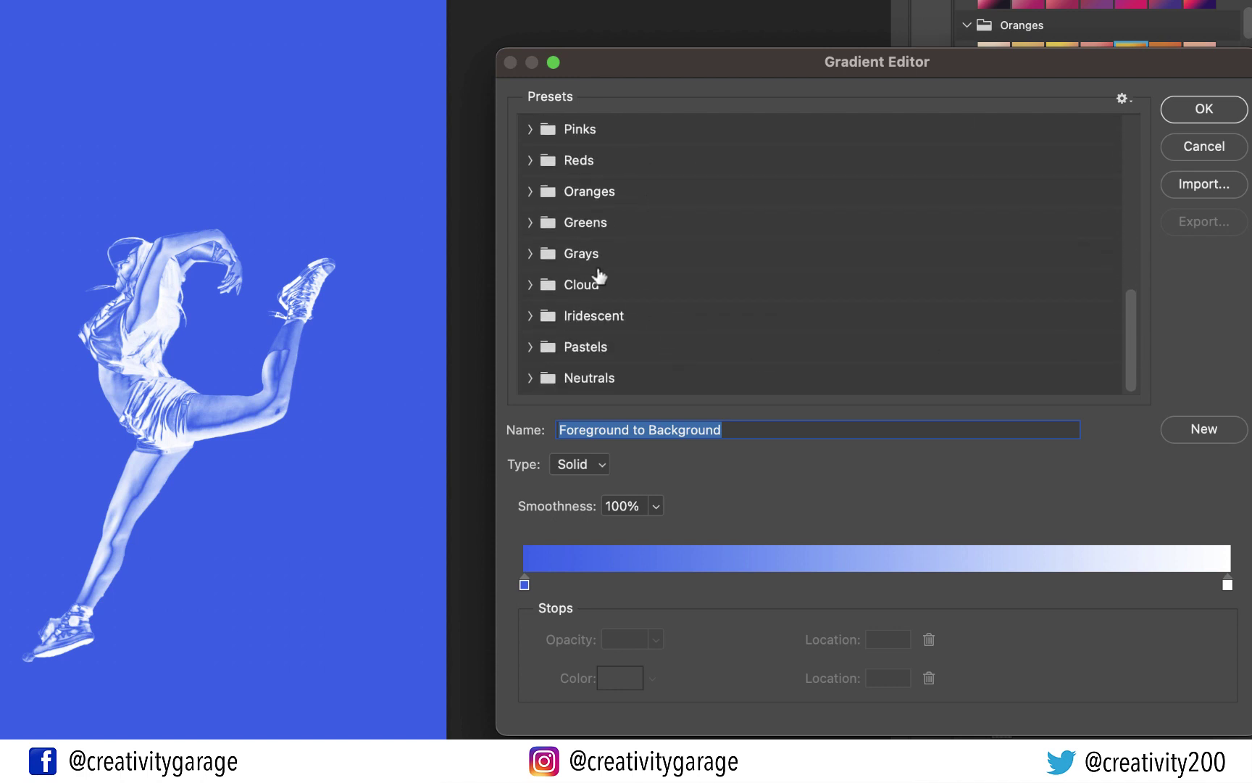
click(529, 192)
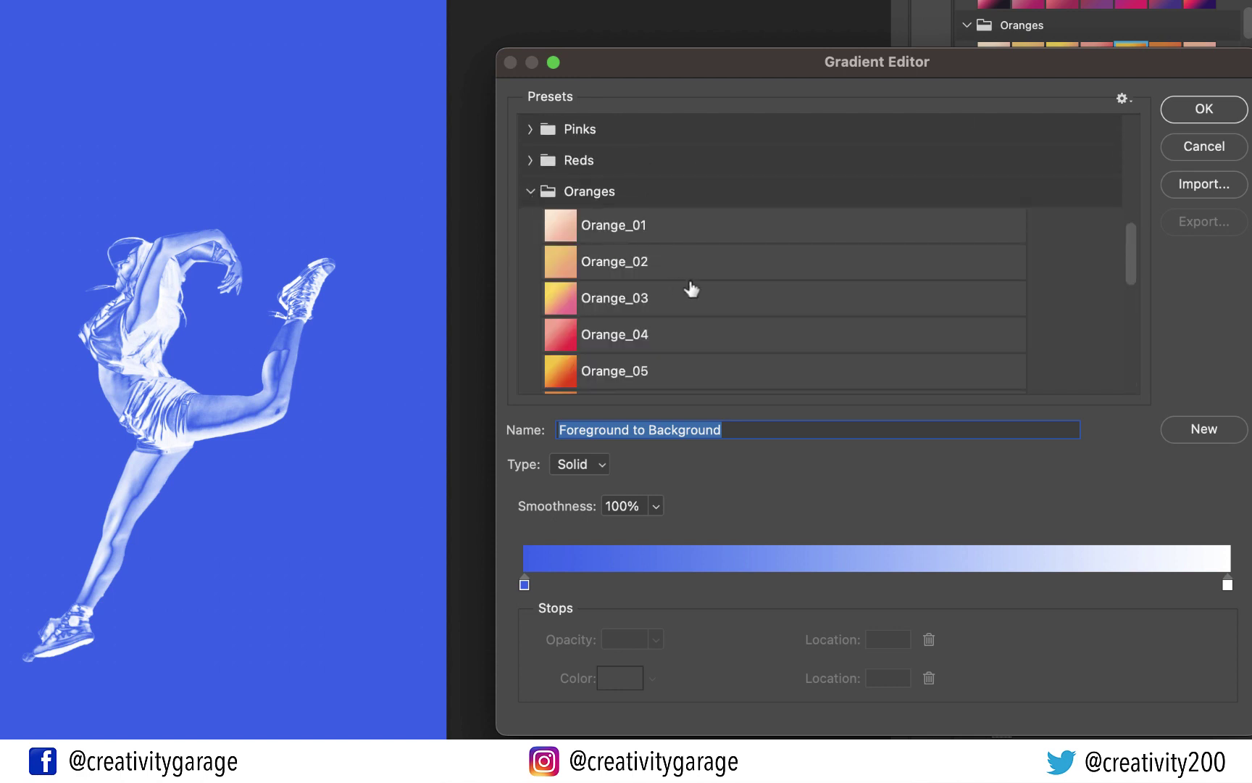
scroll(830, 301, down, 3)
scroll(829, 301, down, 5)
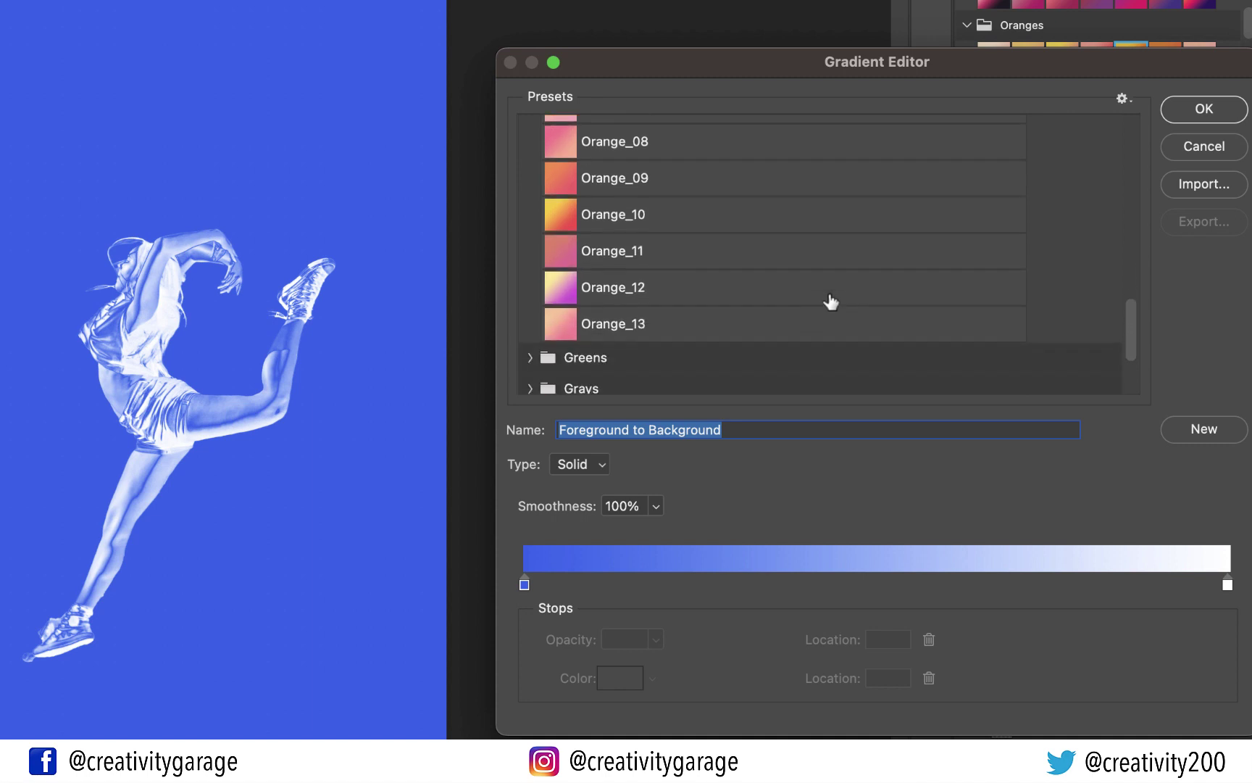
scroll(831, 302, up, 3)
scroll(831, 302, up, 2)
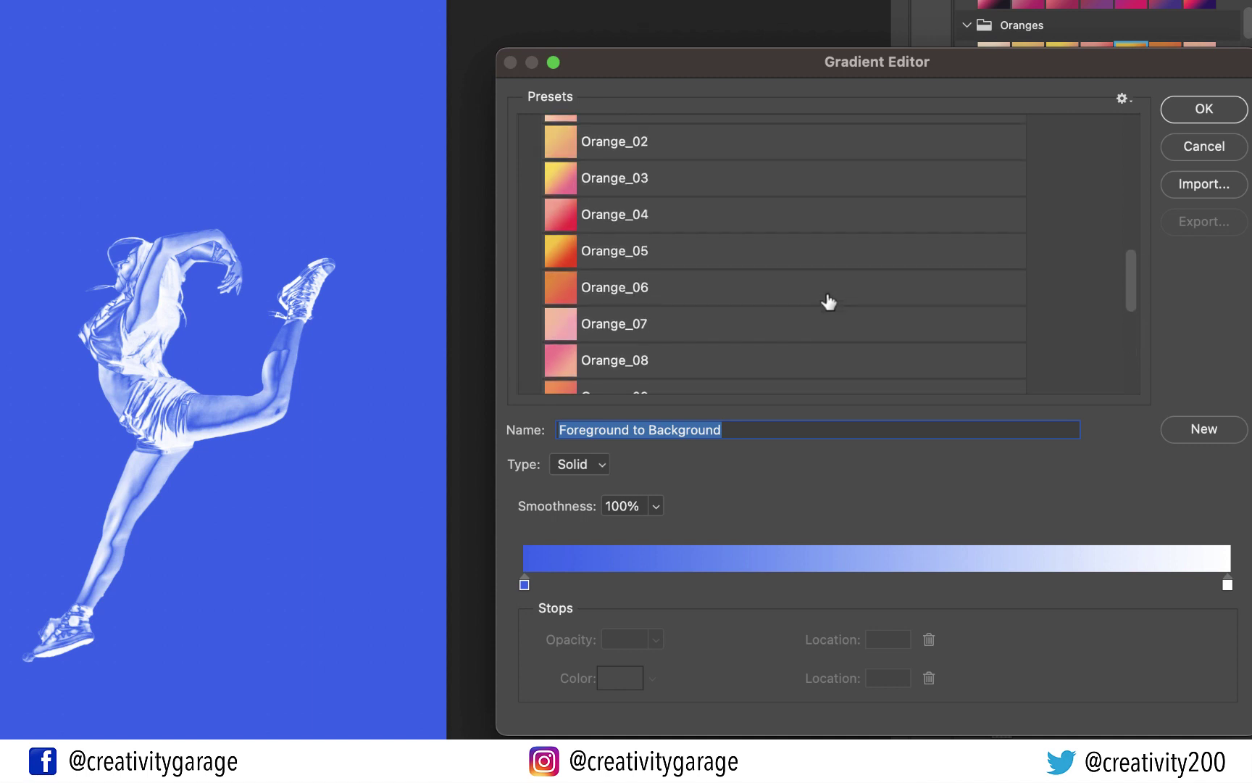
click(566, 258)
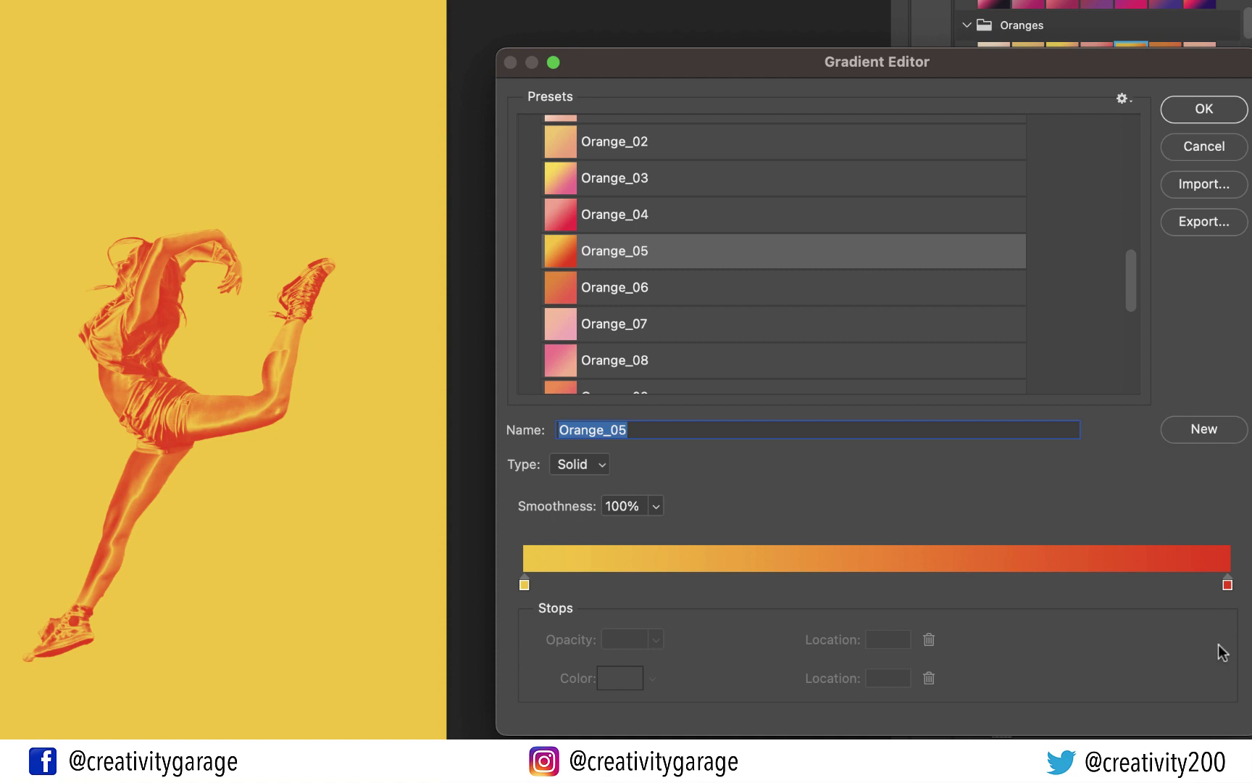
Swap the gradient stops so red sits at 0% and yellow at 100%, then confirm.
click(1226, 584)
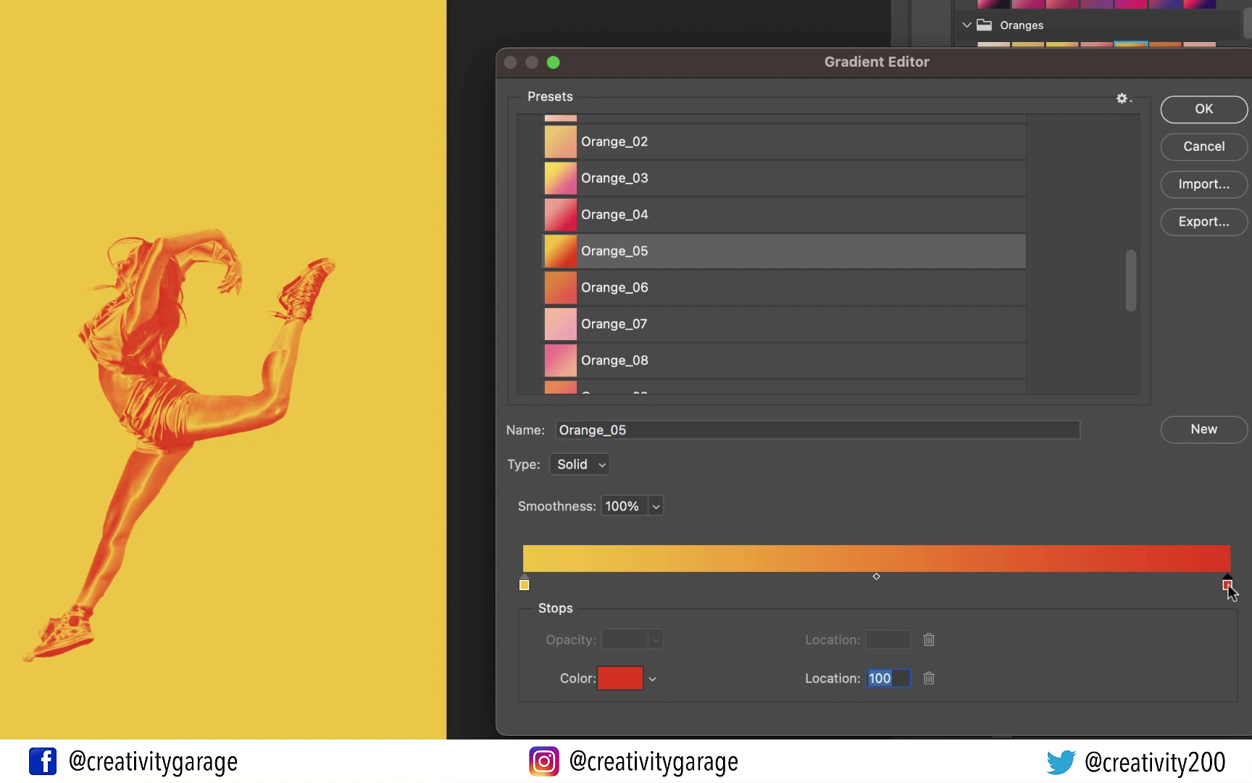
drag(1226, 584, 920, 583)
drag(525, 584, 1226, 584)
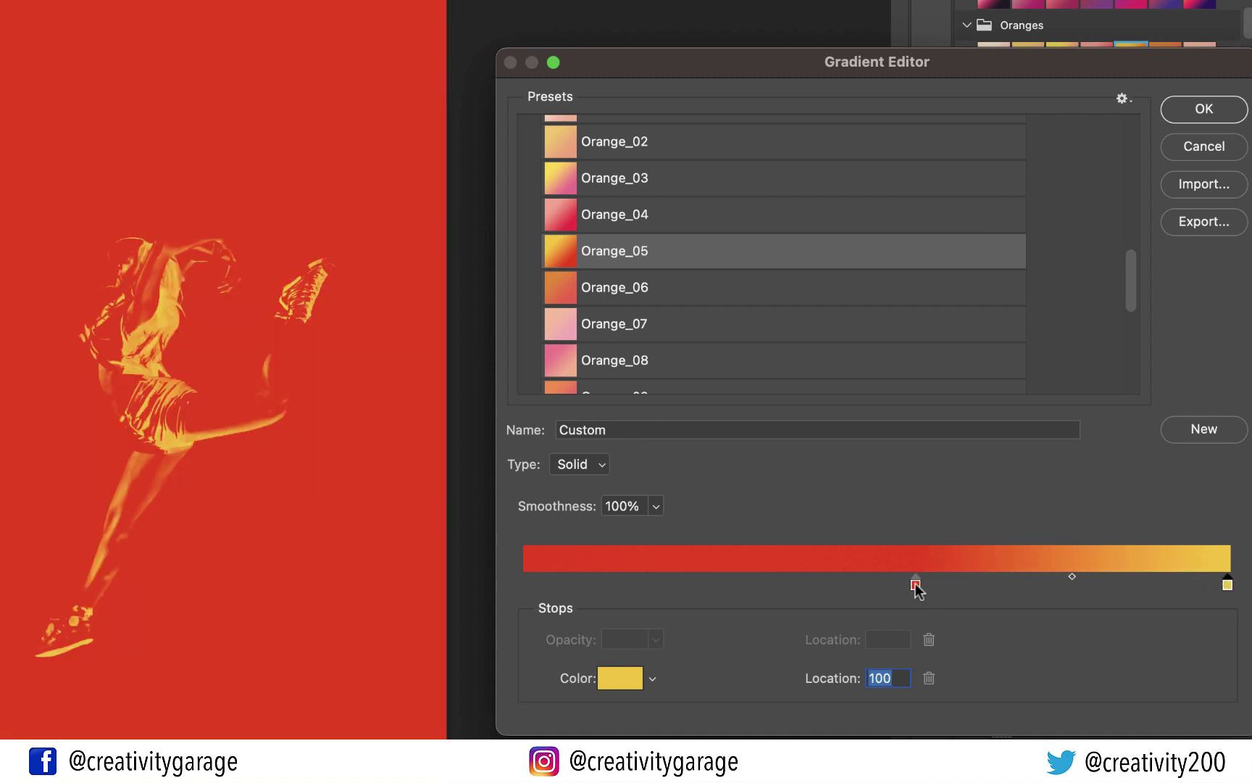
drag(915, 584, 498, 587)
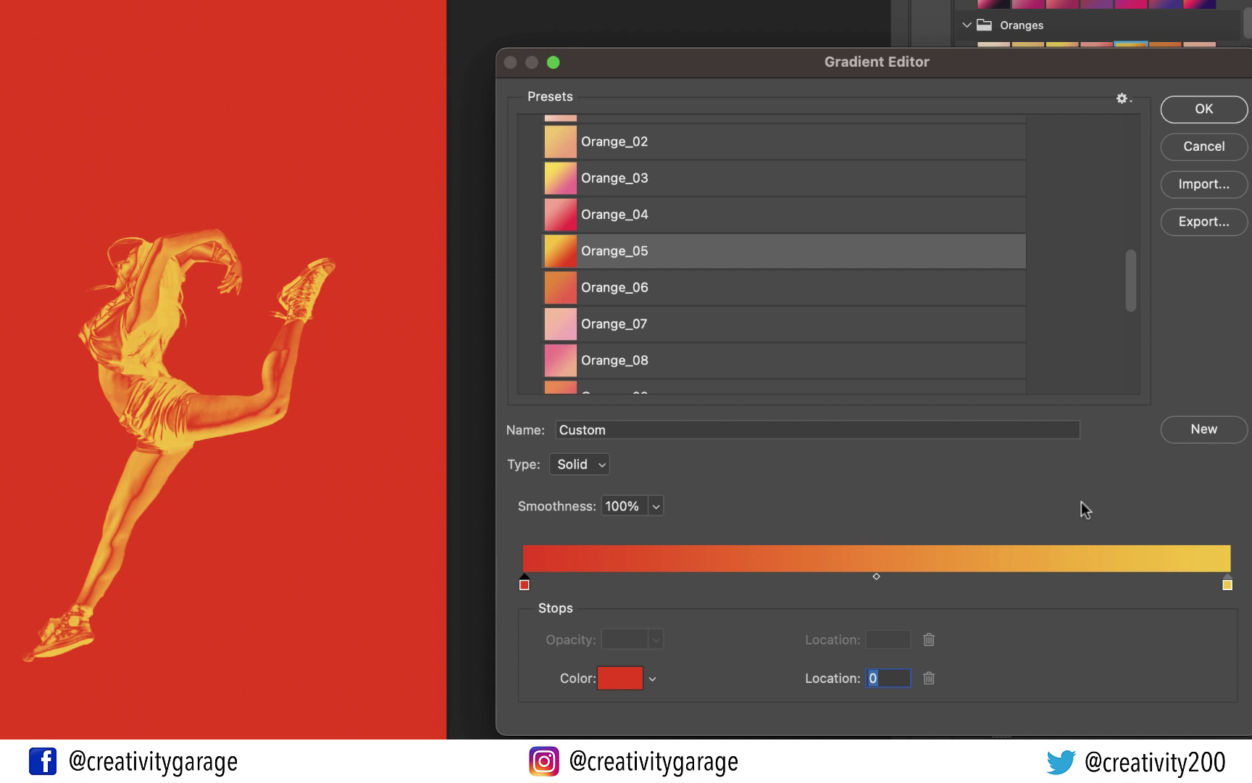
click(1195, 116)
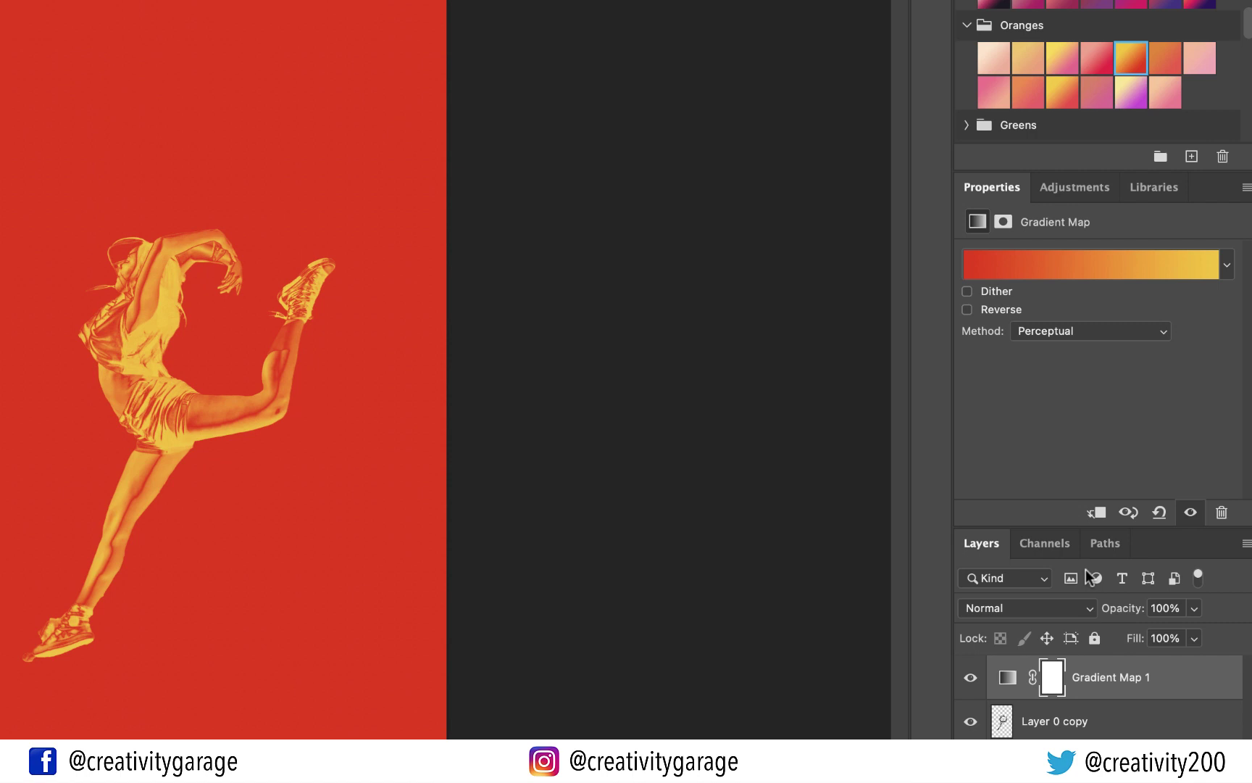
Clip Gradient Map 1 to Layer 0 copy with the Properties panel's clip button.
click(1097, 513)
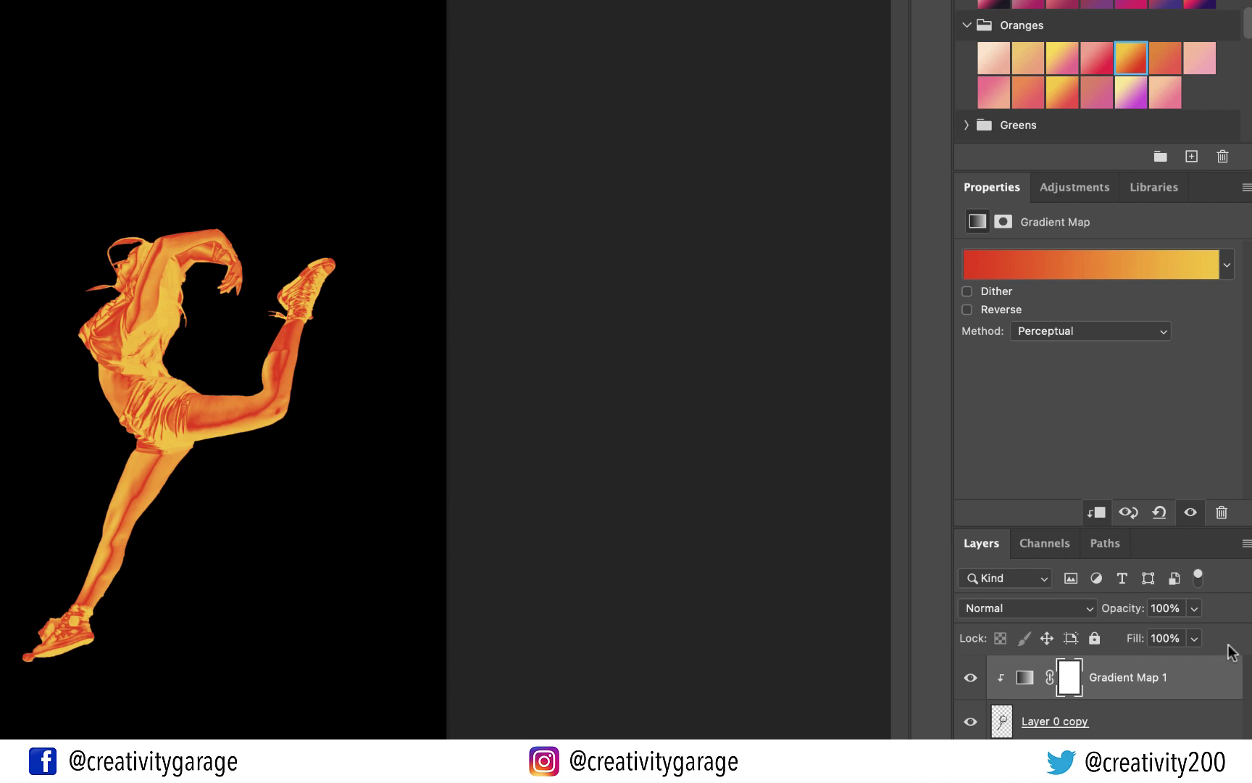
Set Gradient Map 1's opacity to 53% in the Layers panel.
click(1194, 609)
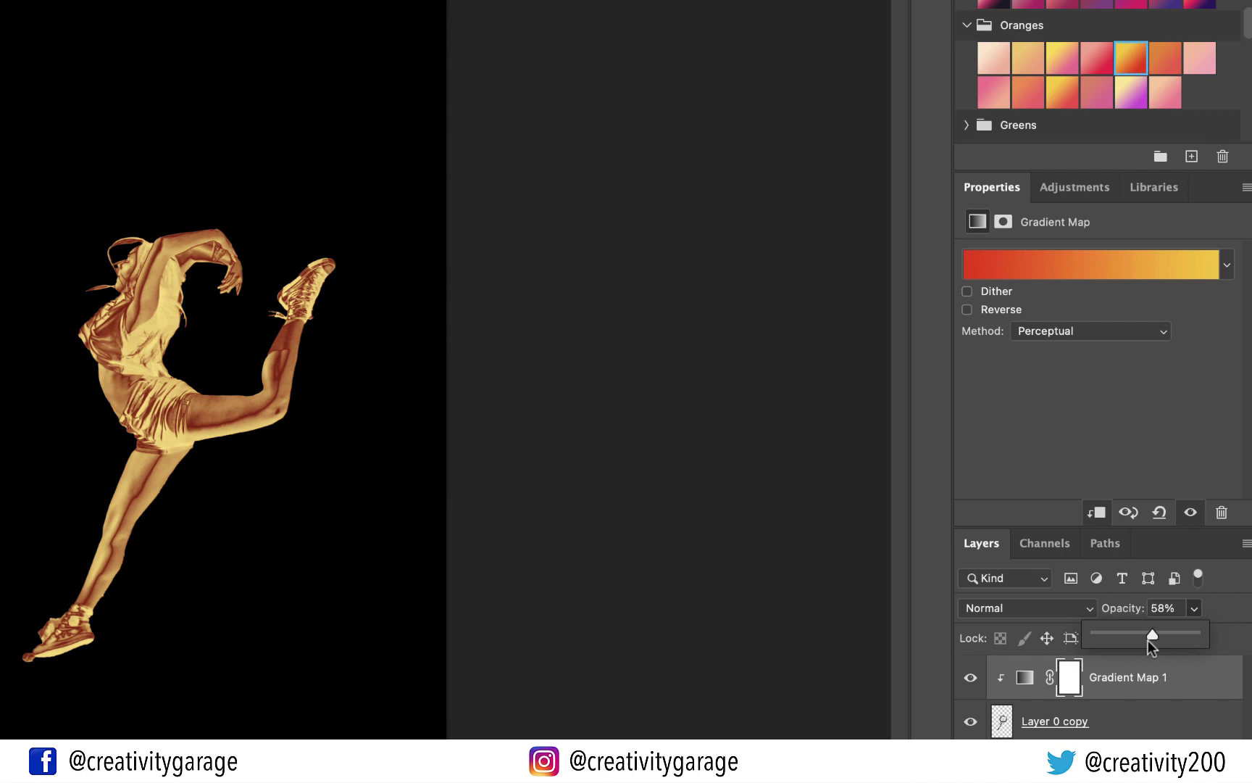
drag(1144, 641, 1149, 636)
click(1144, 679)
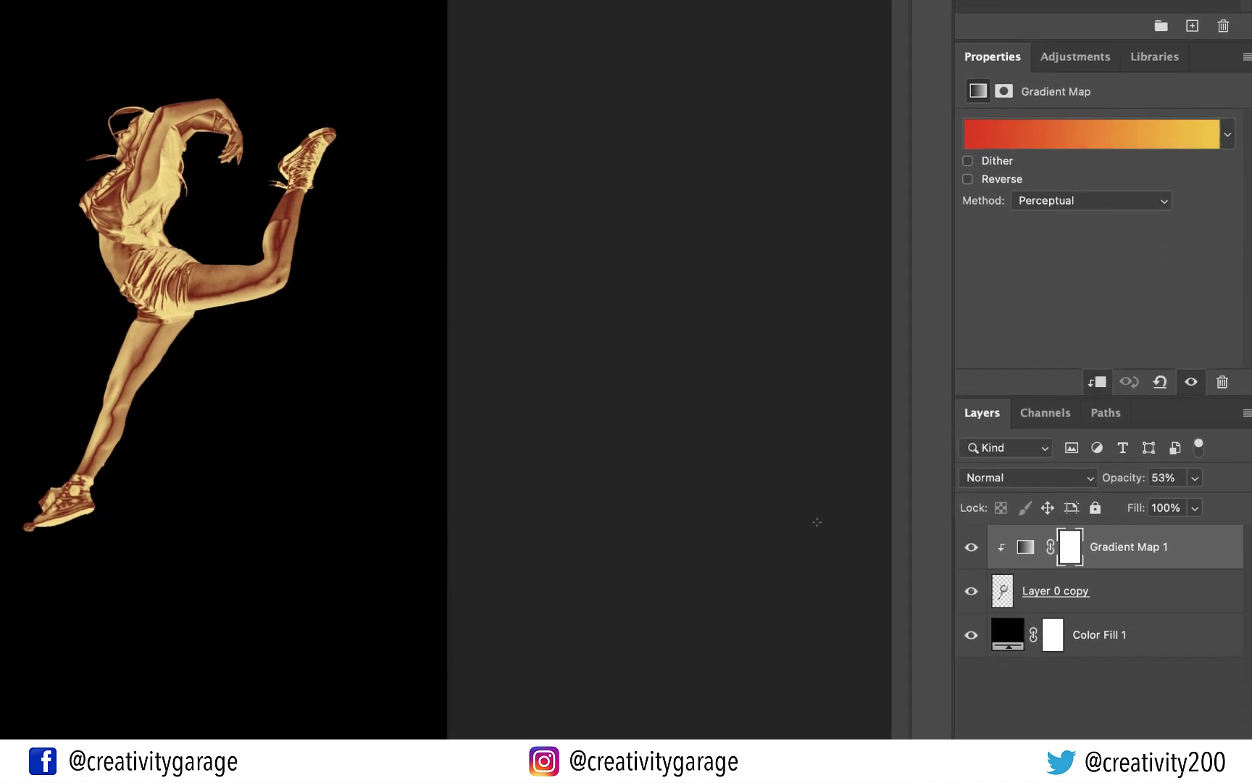
Change the Gradient Map 1 layer's blend mode to Vivid Light for a red-yellow metallic dancer.
click(1029, 518)
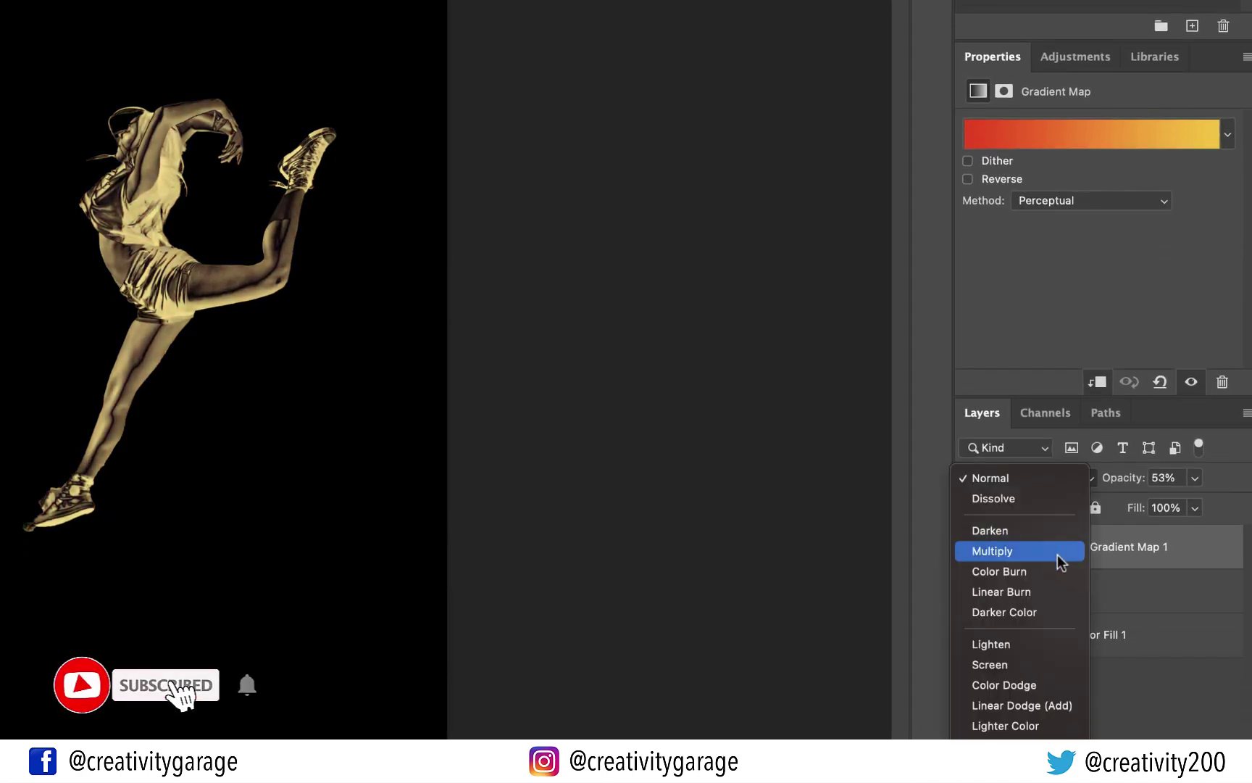
scroll(1051, 624, down, 1)
scroll(1063, 631, down, 5)
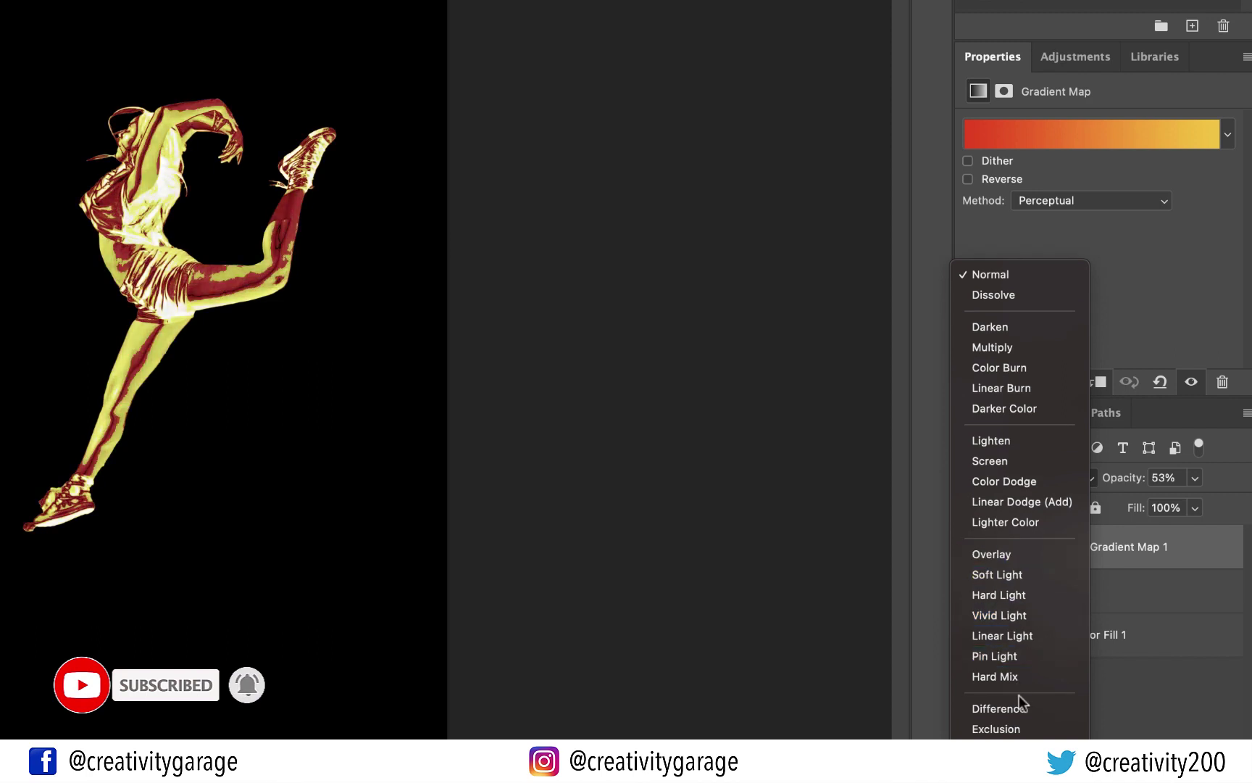
click(1009, 615)
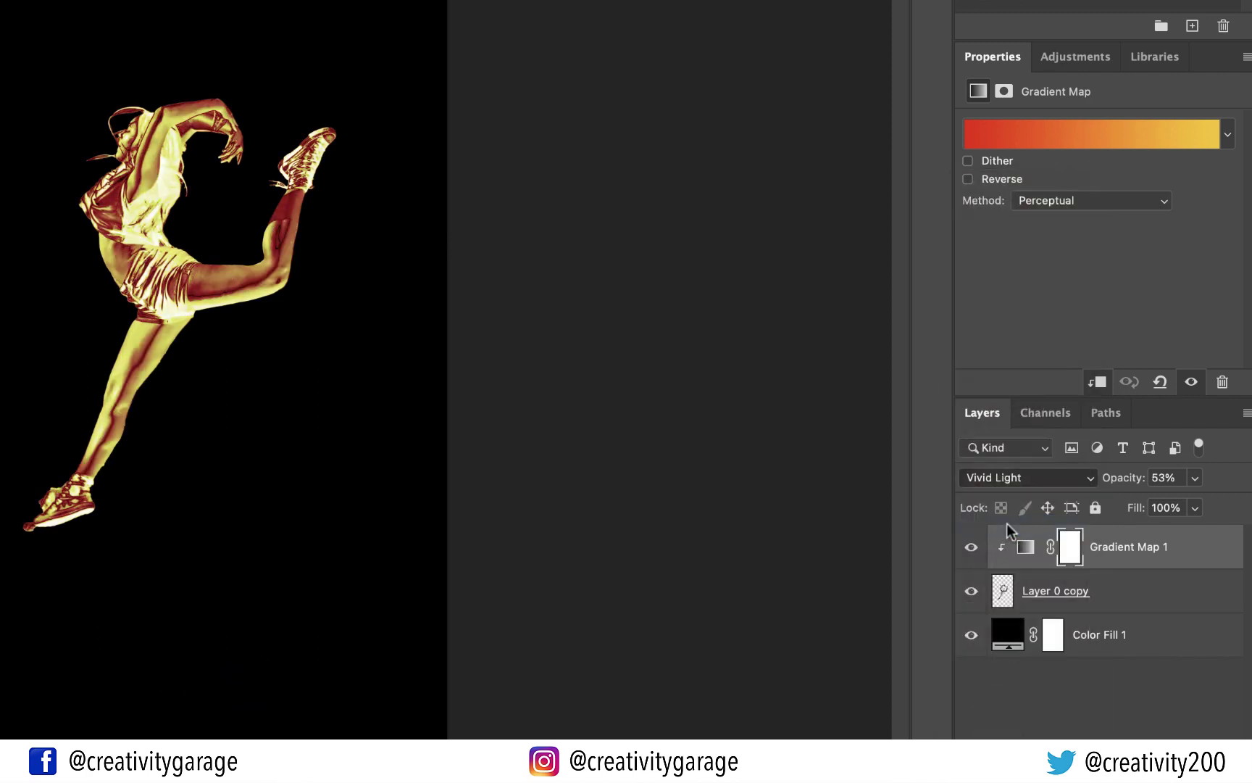